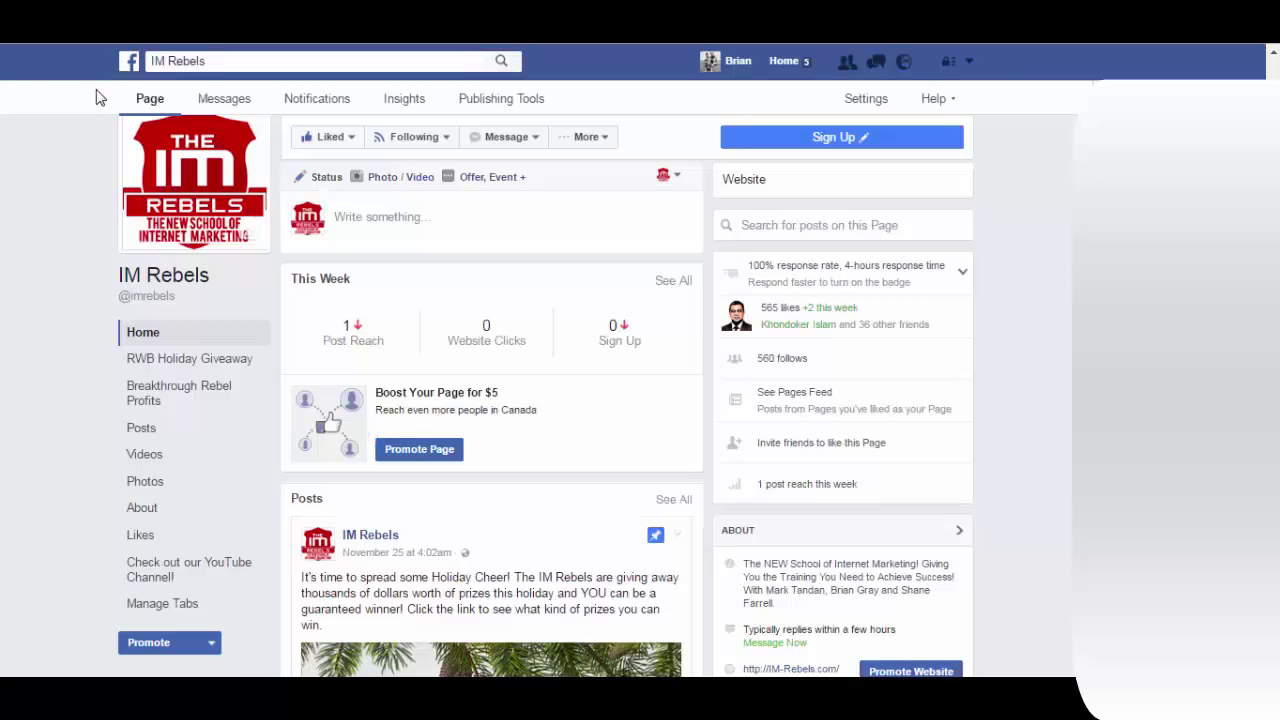
Step: Open the IM Rebels page's Edit Page settings to view its current Standard template and tabs
{"action": "left_click", "coordinate": [866, 100]}
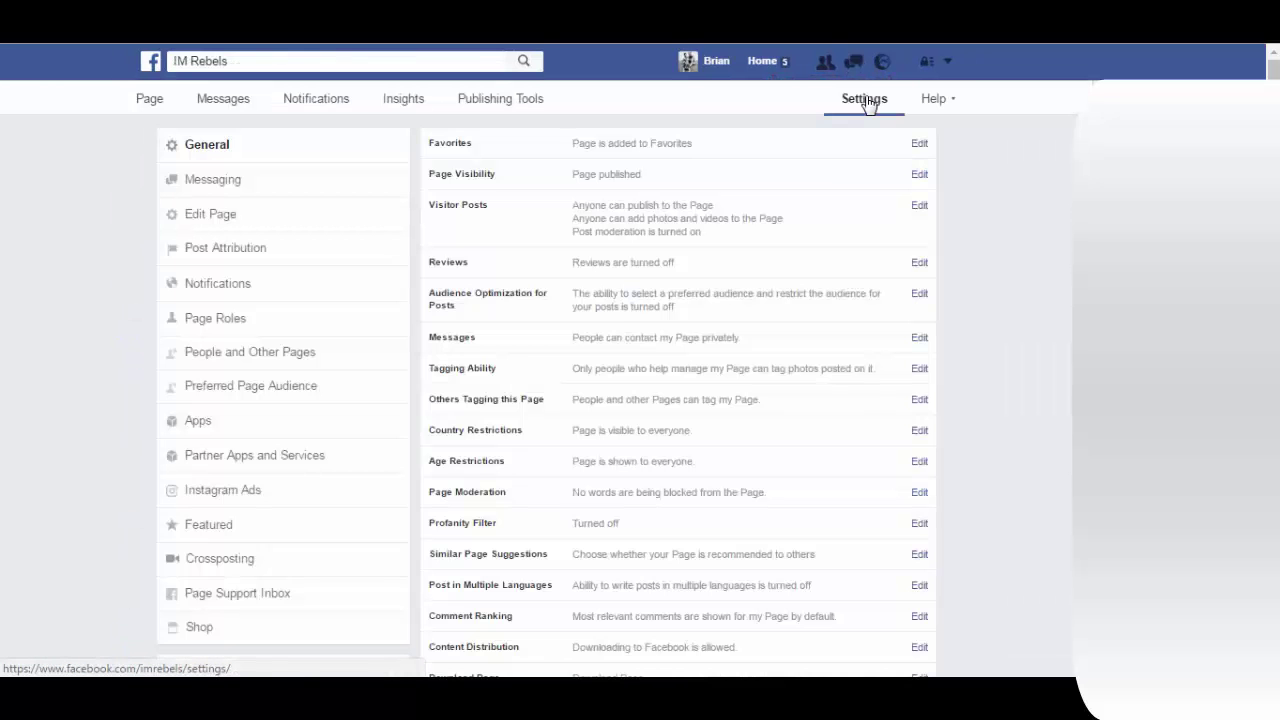
{"action": "left_click", "coordinate": [219, 224]}
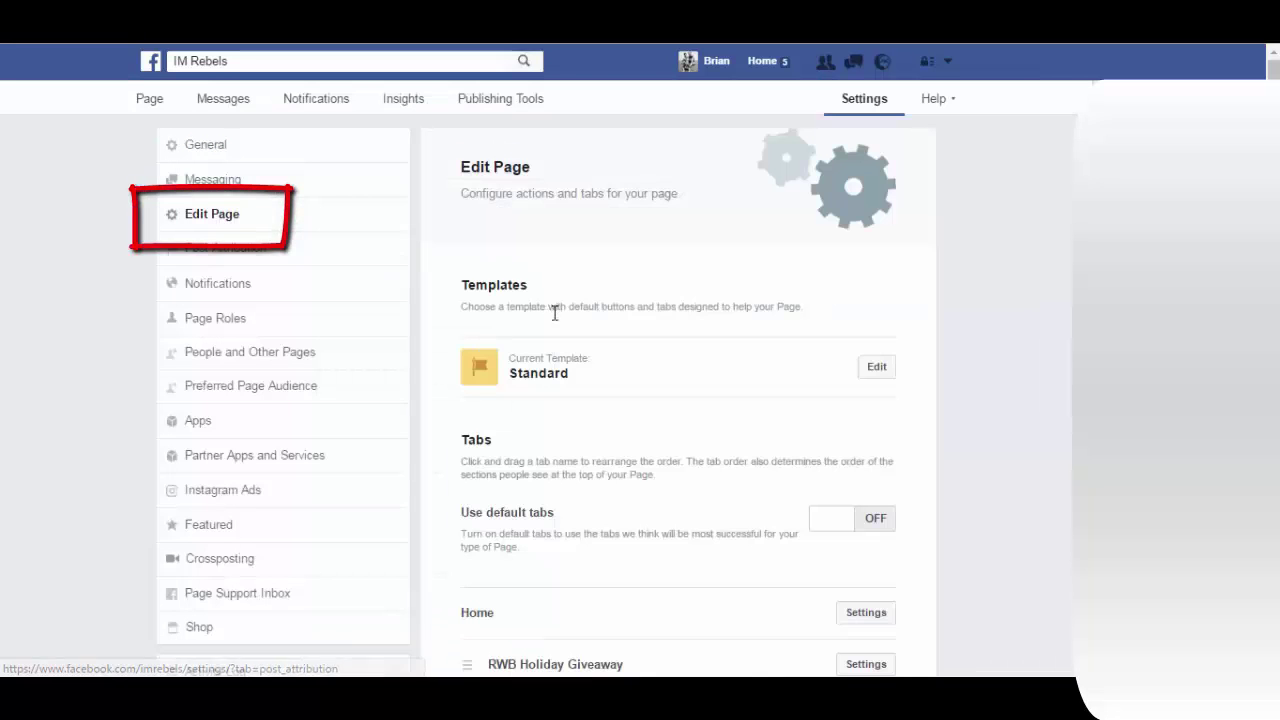
{"action": "scroll", "coordinate": [554, 330], "scroll_direction": "down", "scroll_amount": 1}
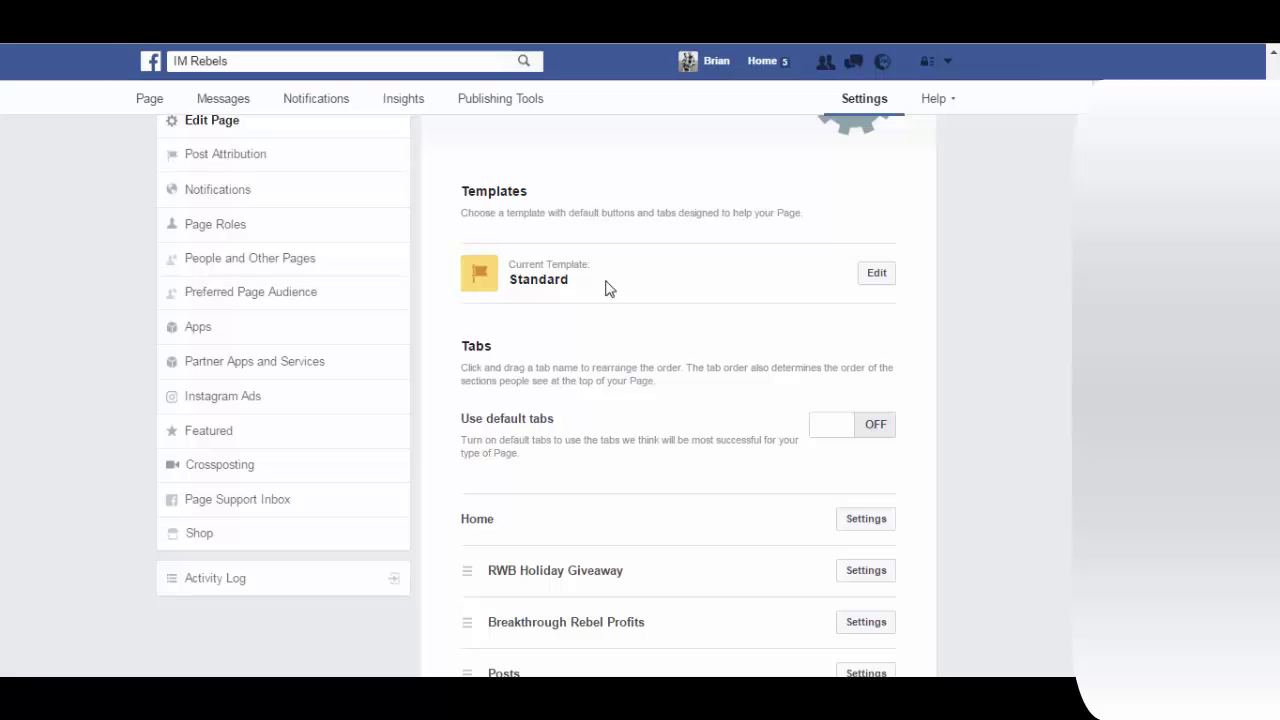
Step: Browse the template list through Shopping, Venues and Gaming down to Professional Services
{"action": "left_click", "coordinate": [877, 280]}
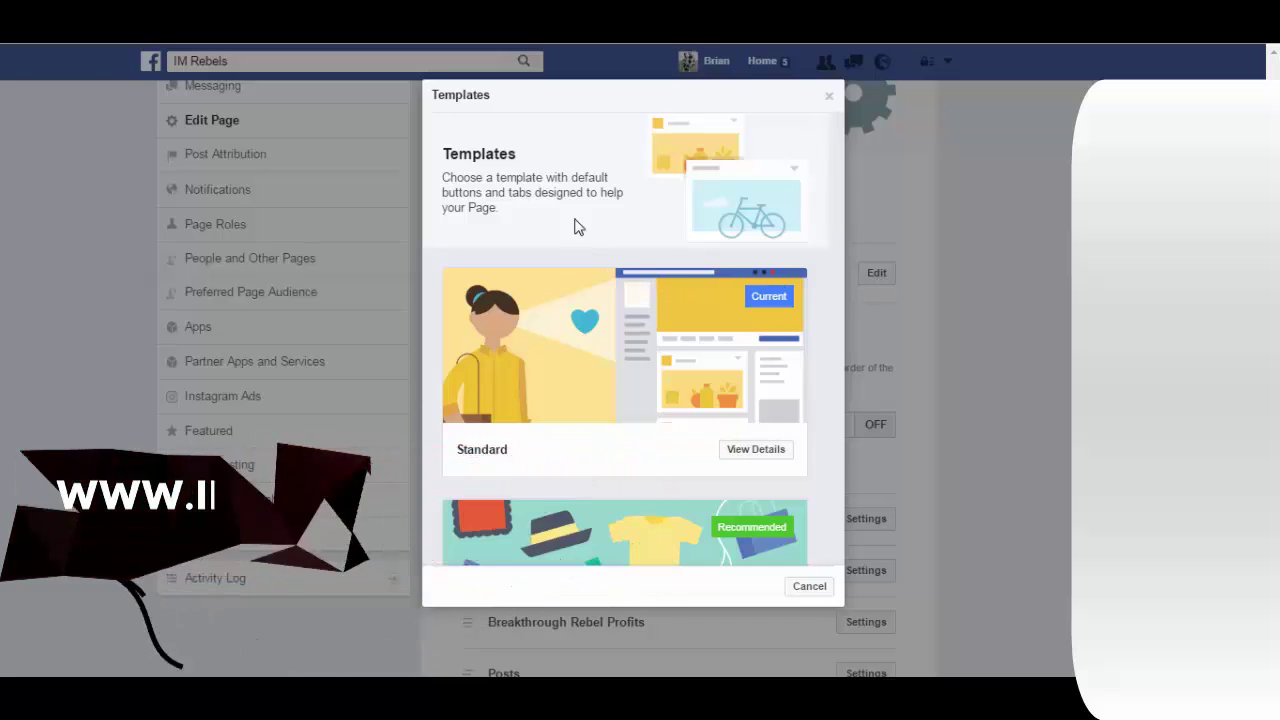
{"action": "scroll", "coordinate": [651, 414], "scroll_direction": "down", "scroll_amount": 1}
{"action": "scroll", "coordinate": [630, 367], "scroll_direction": "down", "scroll_amount": 2}
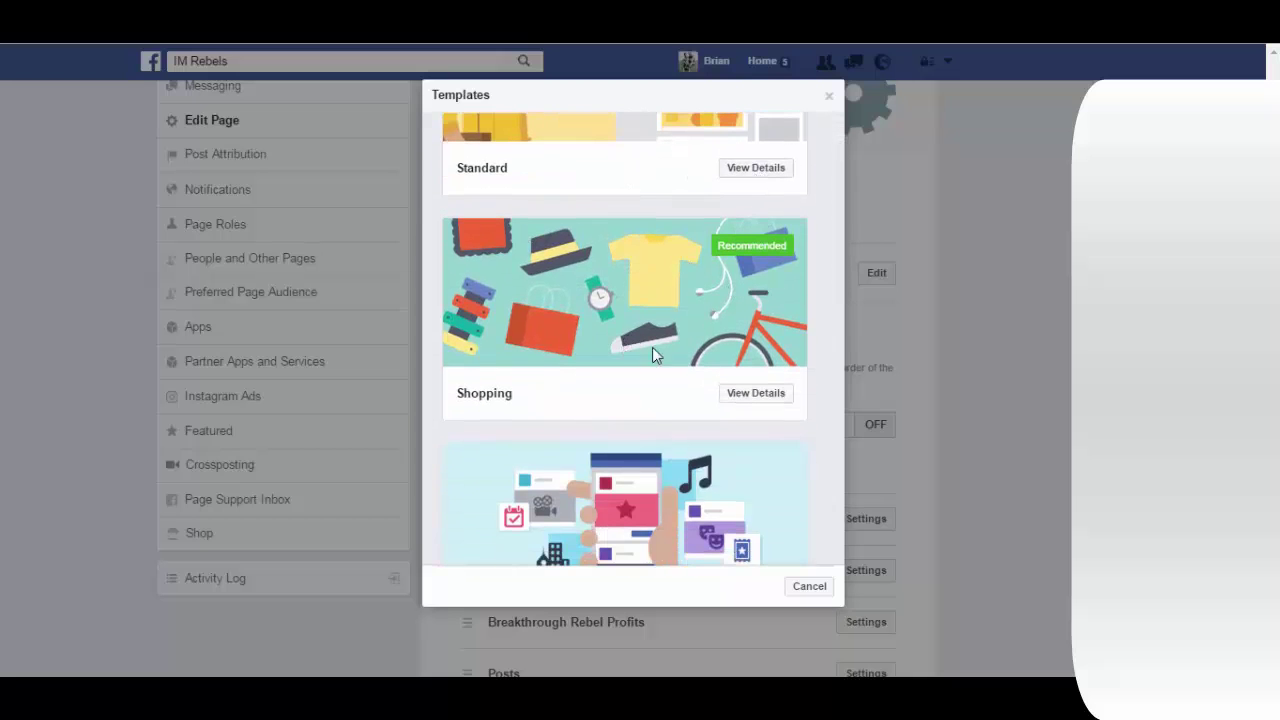
{"action": "scroll", "coordinate": [652, 350], "scroll_direction": "down", "scroll_amount": 4}
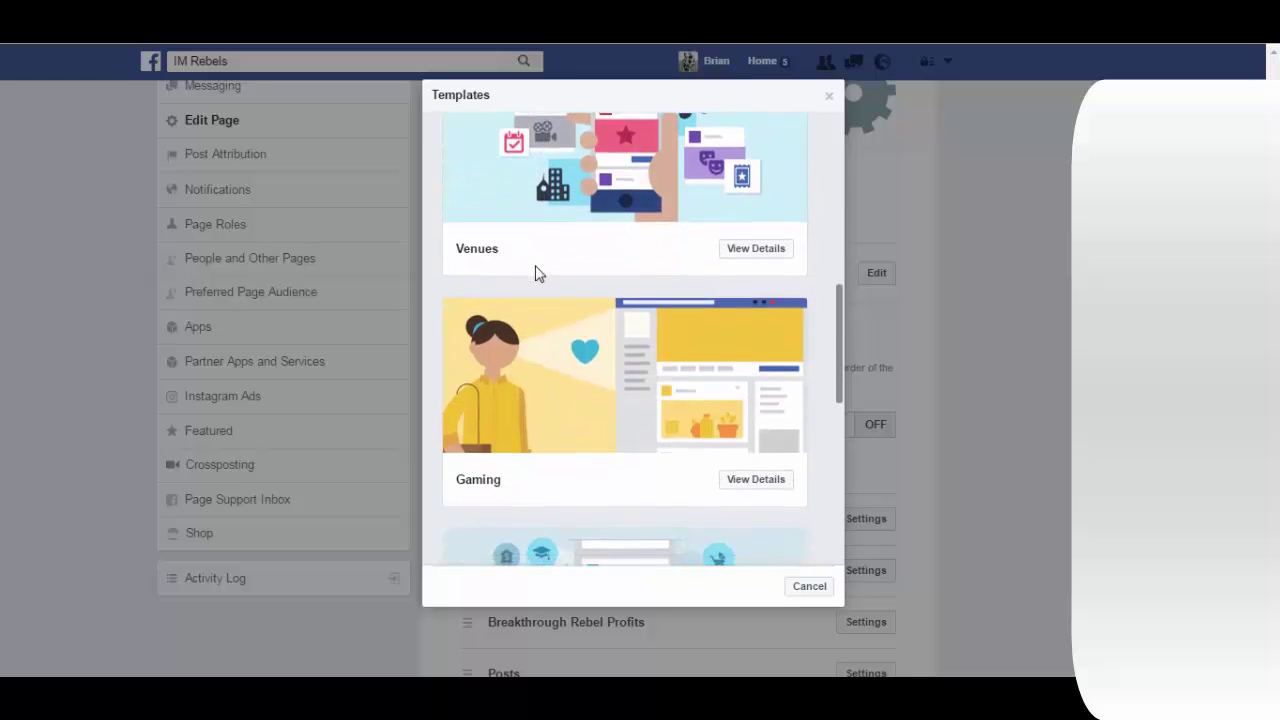
{"action": "scroll", "coordinate": [540, 285], "scroll_direction": "down", "scroll_amount": 3}
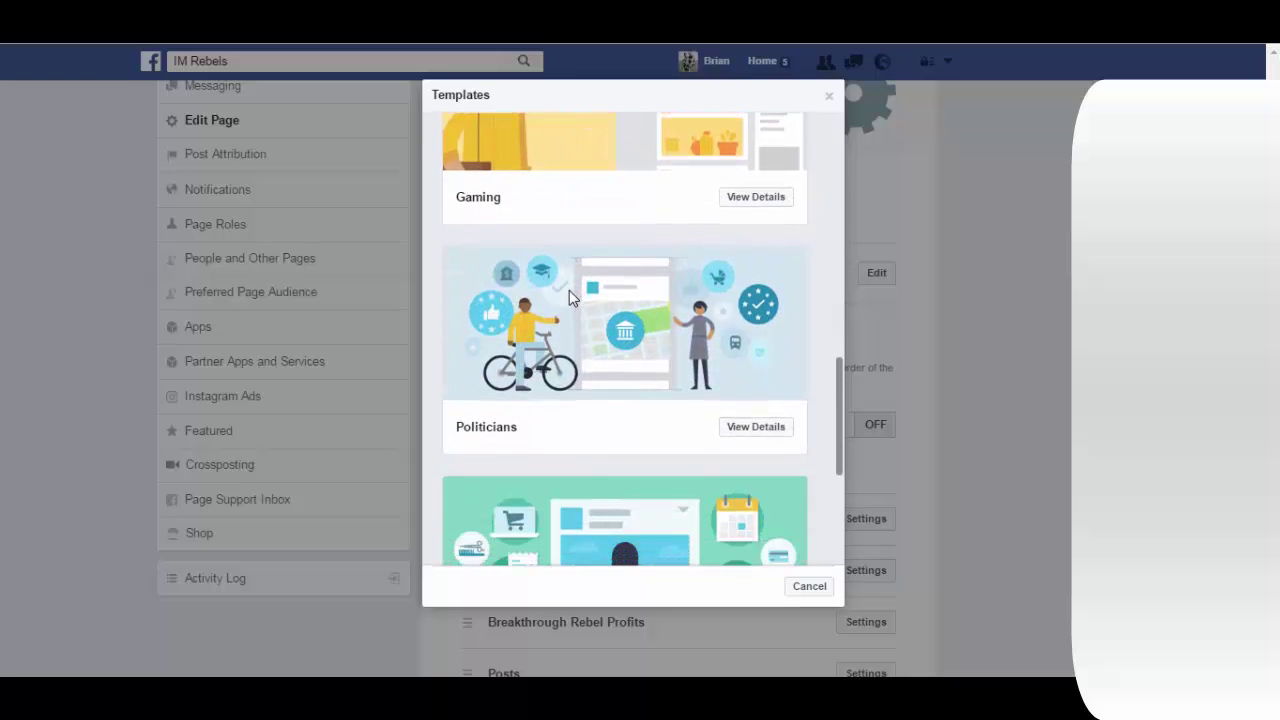
{"action": "scroll", "coordinate": [568, 293], "scroll_direction": "down", "scroll_amount": 3}
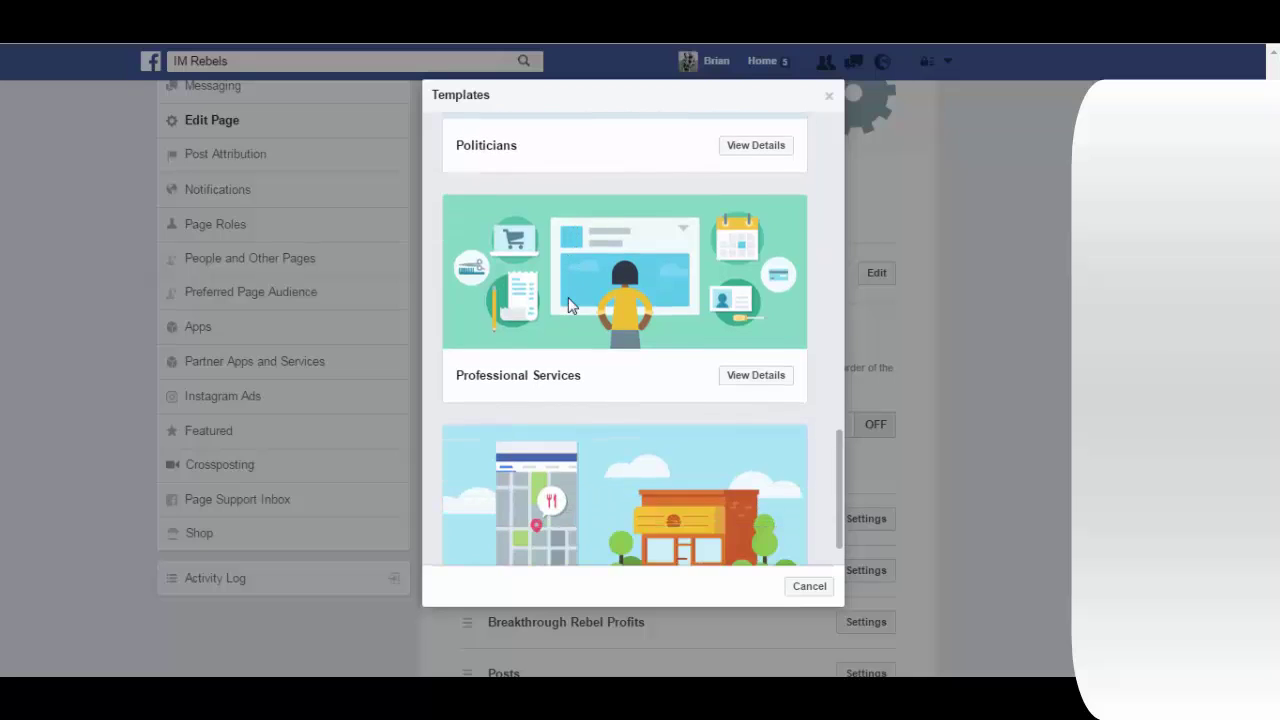
{"action": "scroll", "coordinate": [568, 297], "scroll_direction": "down", "scroll_amount": 1}
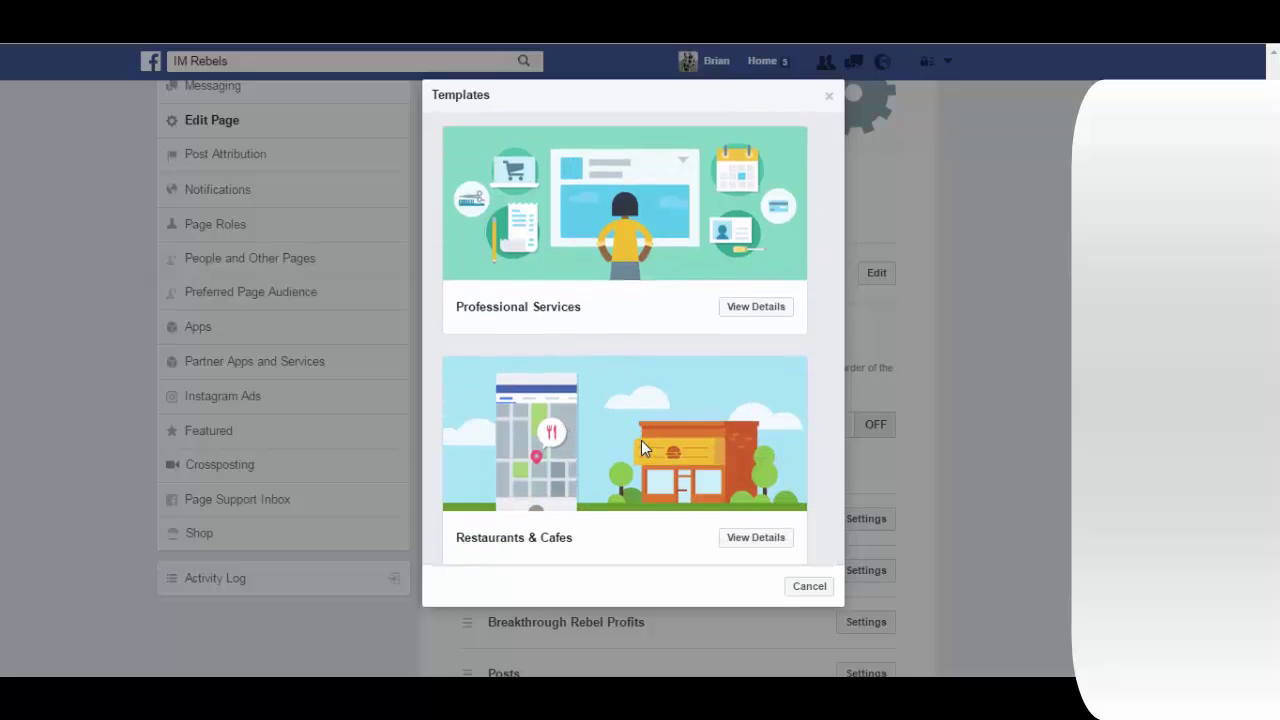
{"action": "scroll", "coordinate": [641, 440], "scroll_direction": "up", "scroll_amount": 4}
{"action": "scroll", "coordinate": [645, 440], "scroll_direction": "down", "scroll_amount": 2}
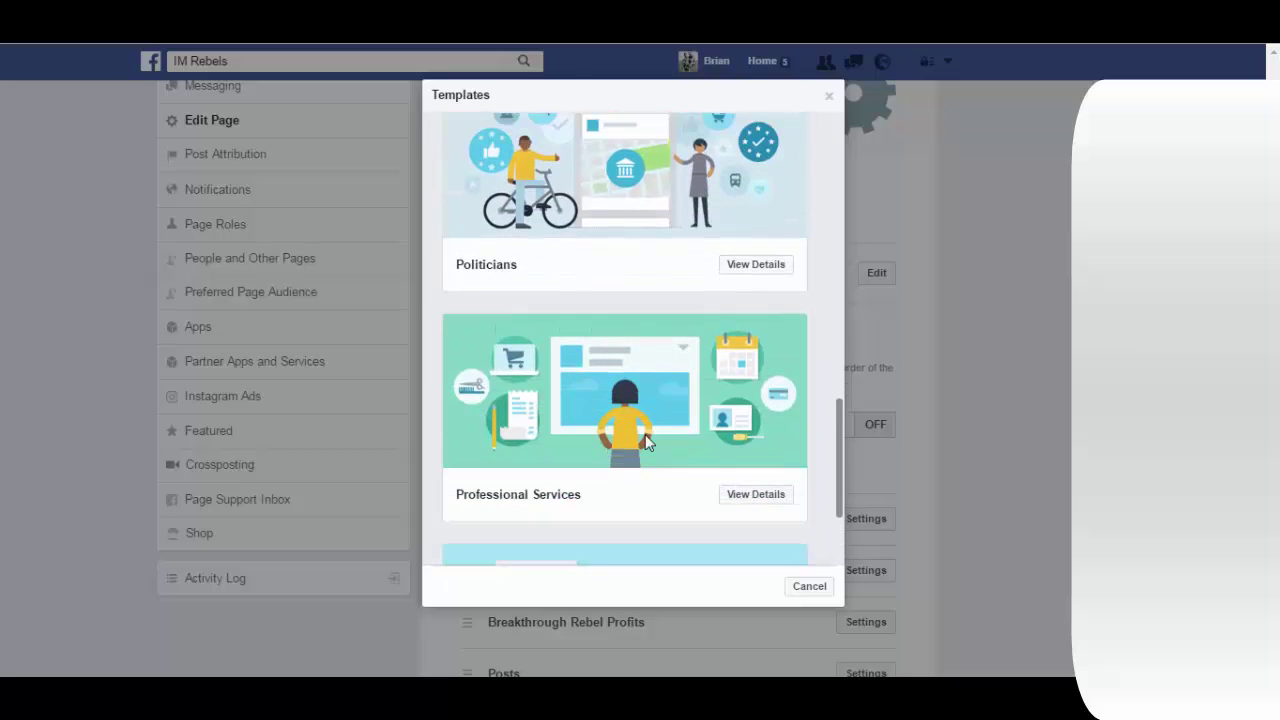
{"action": "scroll", "coordinate": [645, 440], "scroll_direction": "up", "scroll_amount": 1}
{"action": "scroll", "coordinate": [640, 430], "scroll_direction": "down", "scroll_amount": 1}
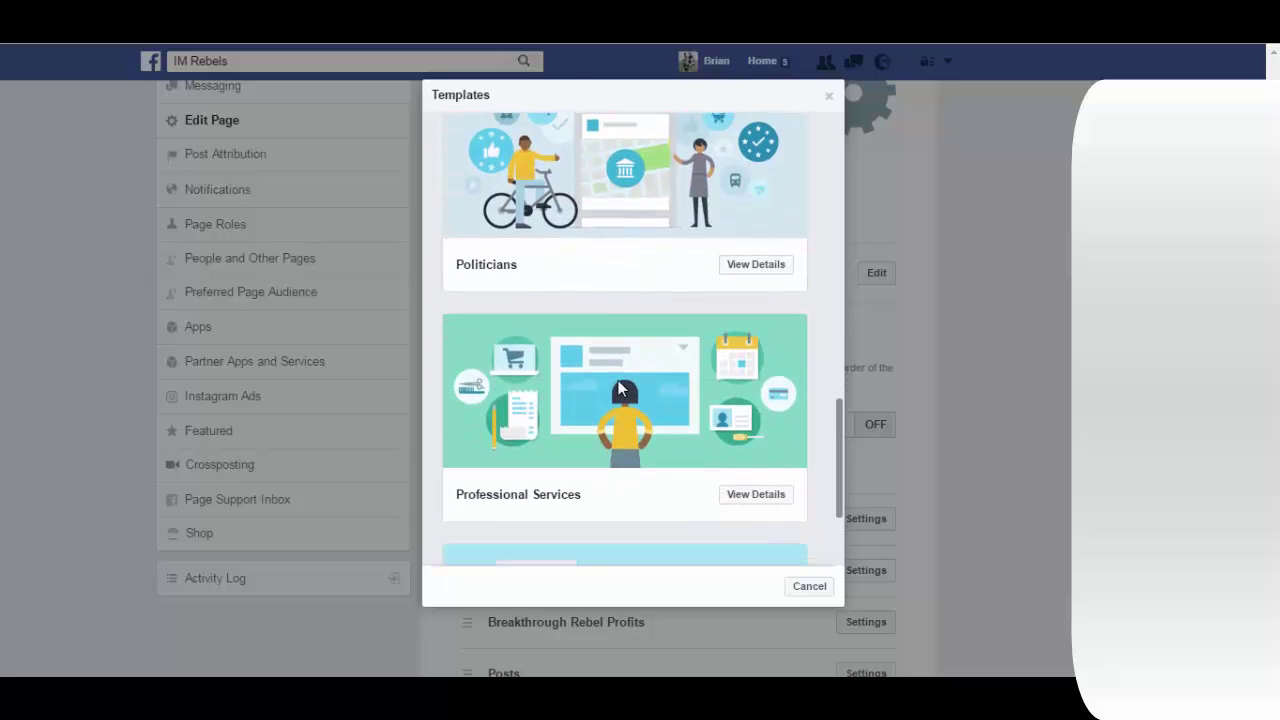
{"action": "left_click", "coordinate": [754, 496]}
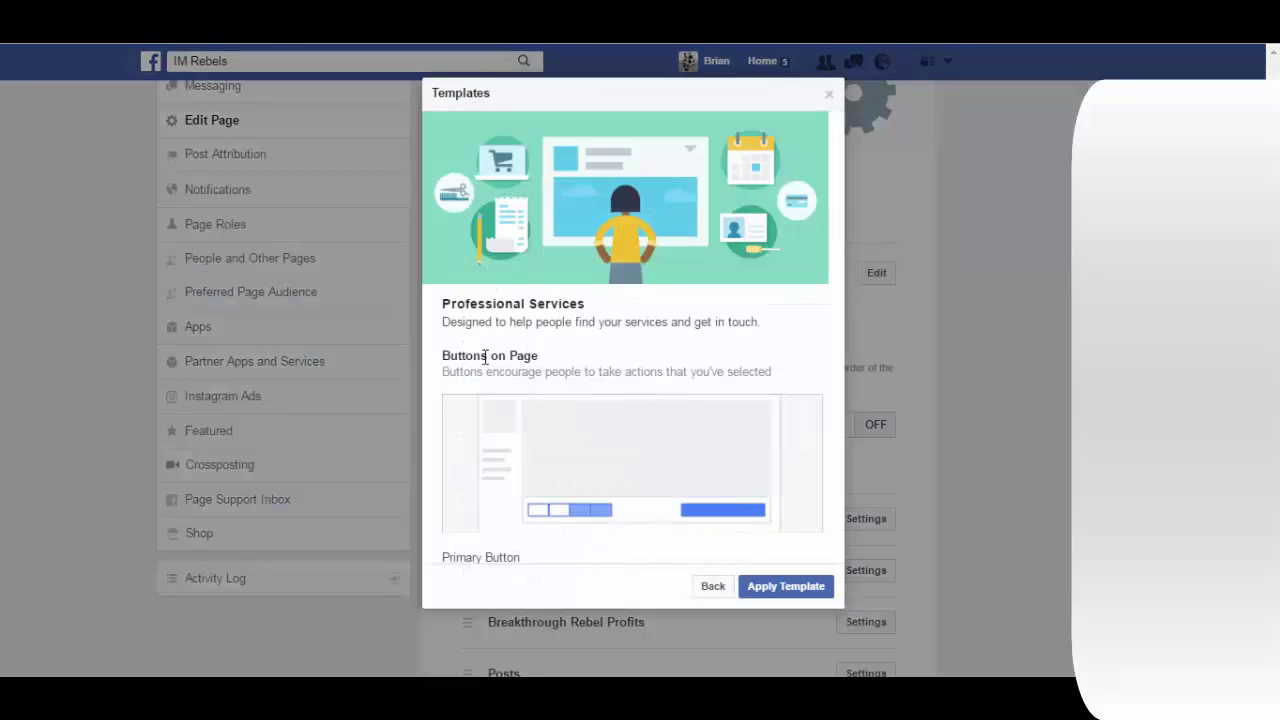
{"action": "scroll", "coordinate": [565, 335], "scroll_direction": "down", "scroll_amount": 3}
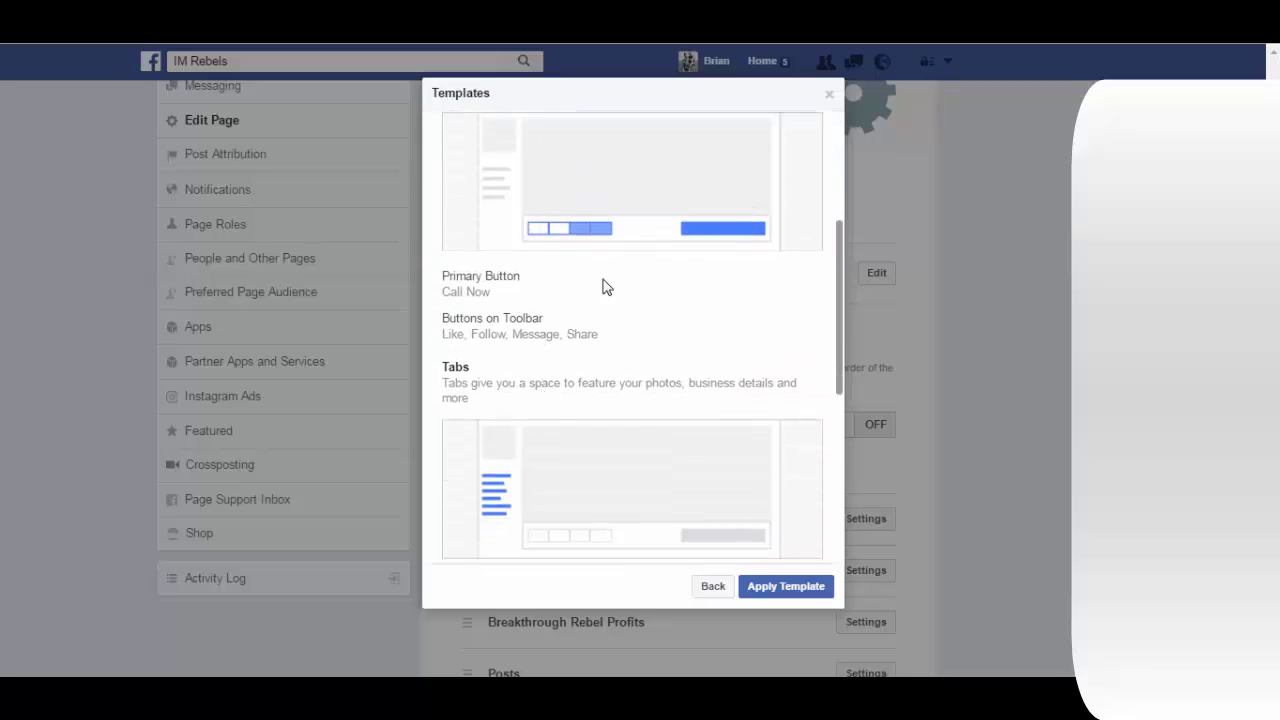
{"action": "scroll", "coordinate": [595, 300], "scroll_direction": "up", "scroll_amount": 3}
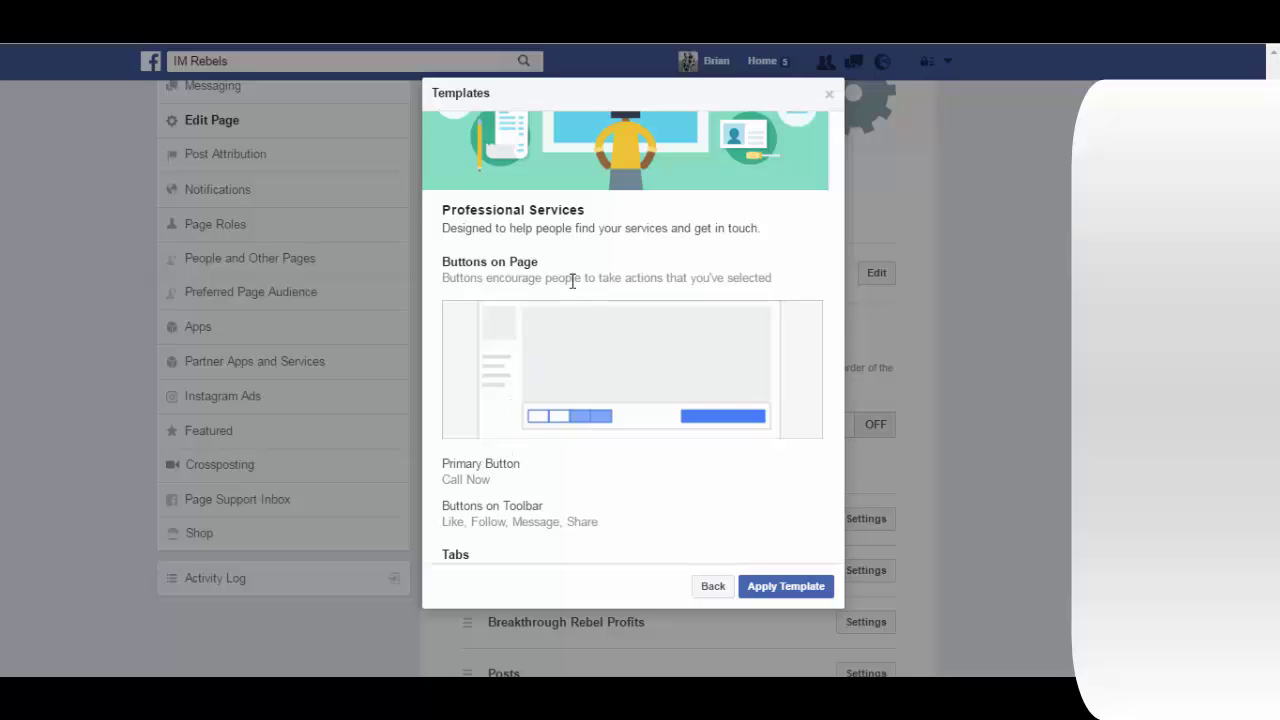
{"action": "scroll", "coordinate": [572, 281], "scroll_direction": "up", "scroll_amount": 2}
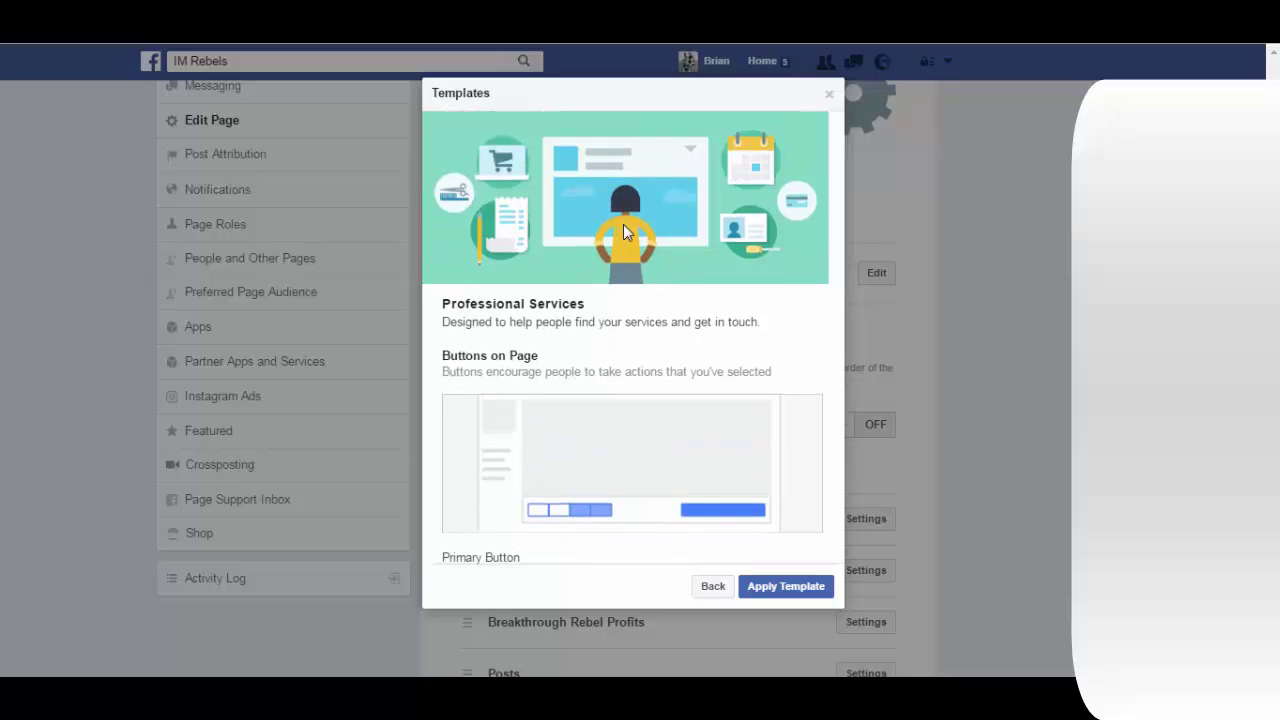
{"action": "scroll", "coordinate": [622, 260], "scroll_direction": "down", "scroll_amount": 2}
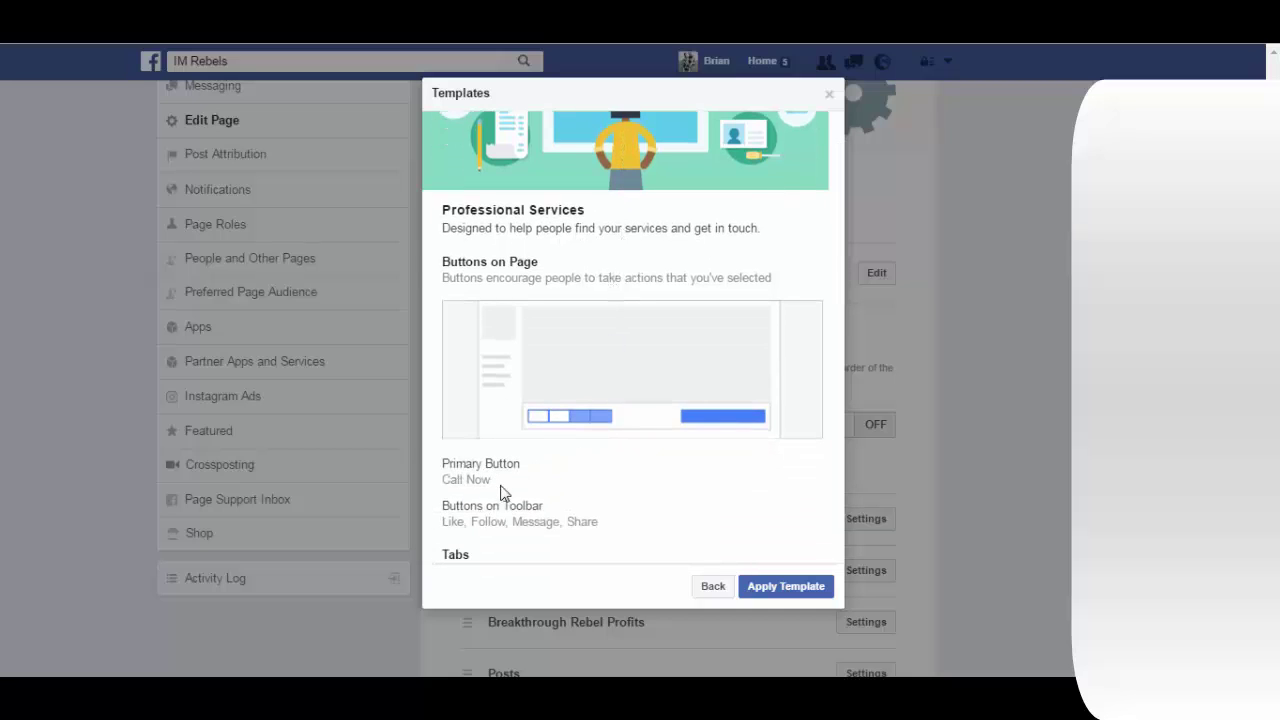
{"action": "scroll", "coordinate": [588, 461], "scroll_direction": "down", "scroll_amount": 2}
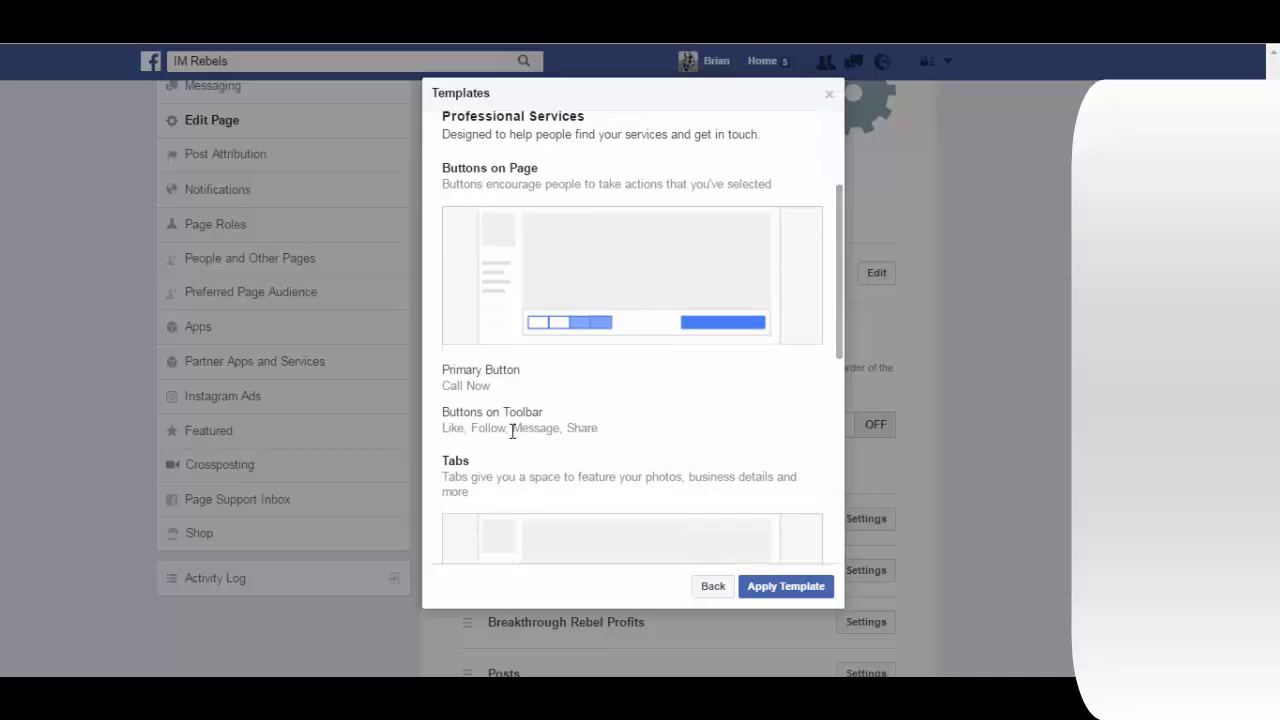
{"action": "scroll", "coordinate": [500, 425], "scroll_direction": "down", "scroll_amount": 2}
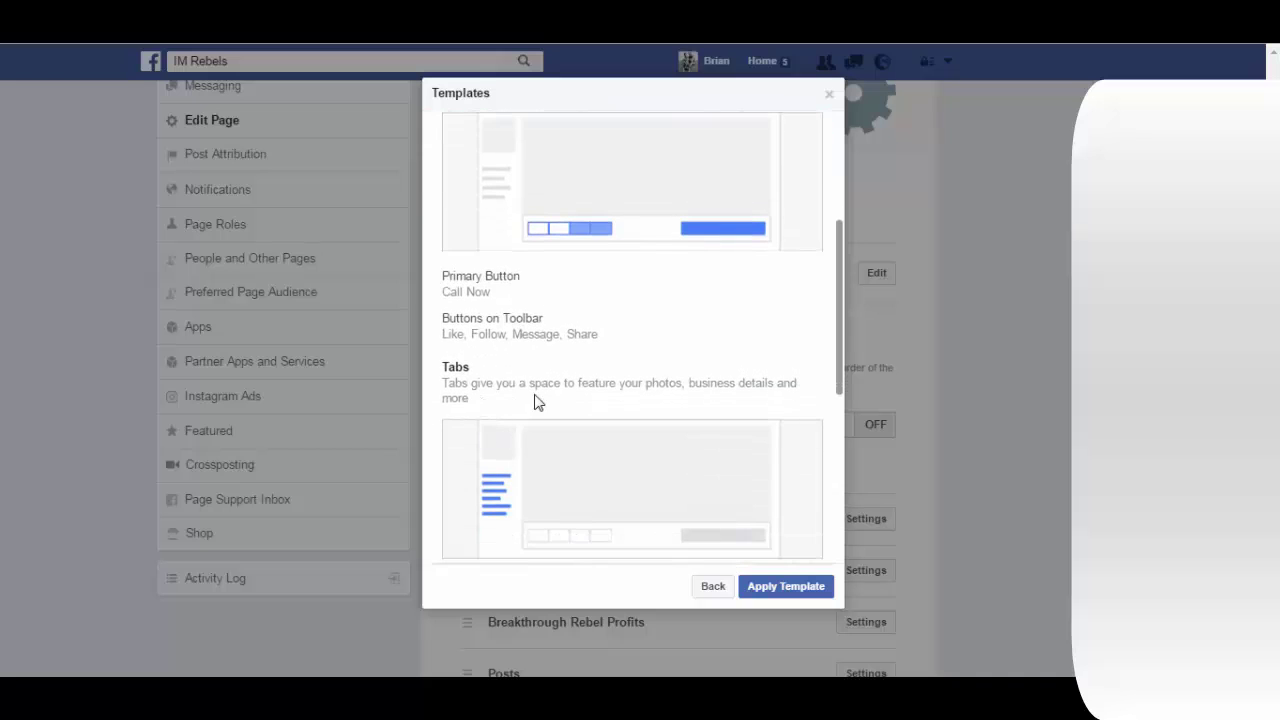
{"action": "scroll", "coordinate": [534, 400], "scroll_direction": "down", "scroll_amount": 6}
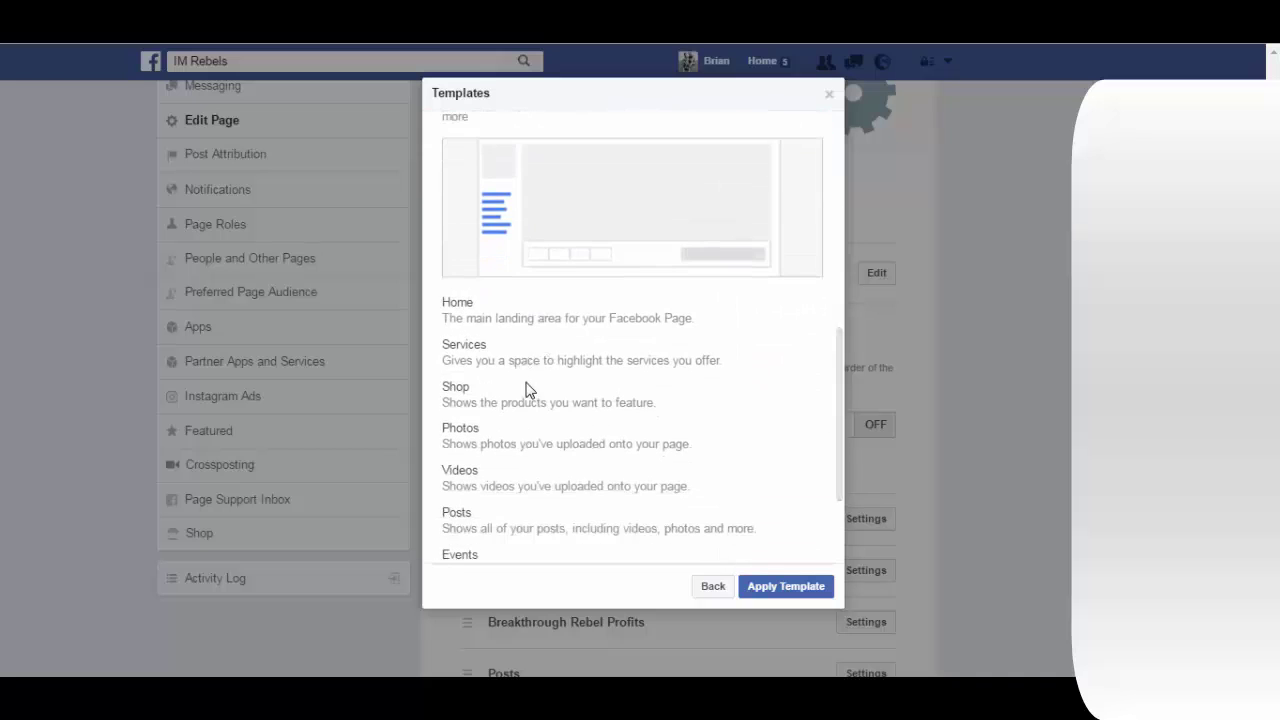
{"action": "scroll", "coordinate": [531, 408], "scroll_direction": "down", "scroll_amount": 2}
{"action": "scroll", "coordinate": [521, 378], "scroll_direction": "down", "scroll_amount": 2}
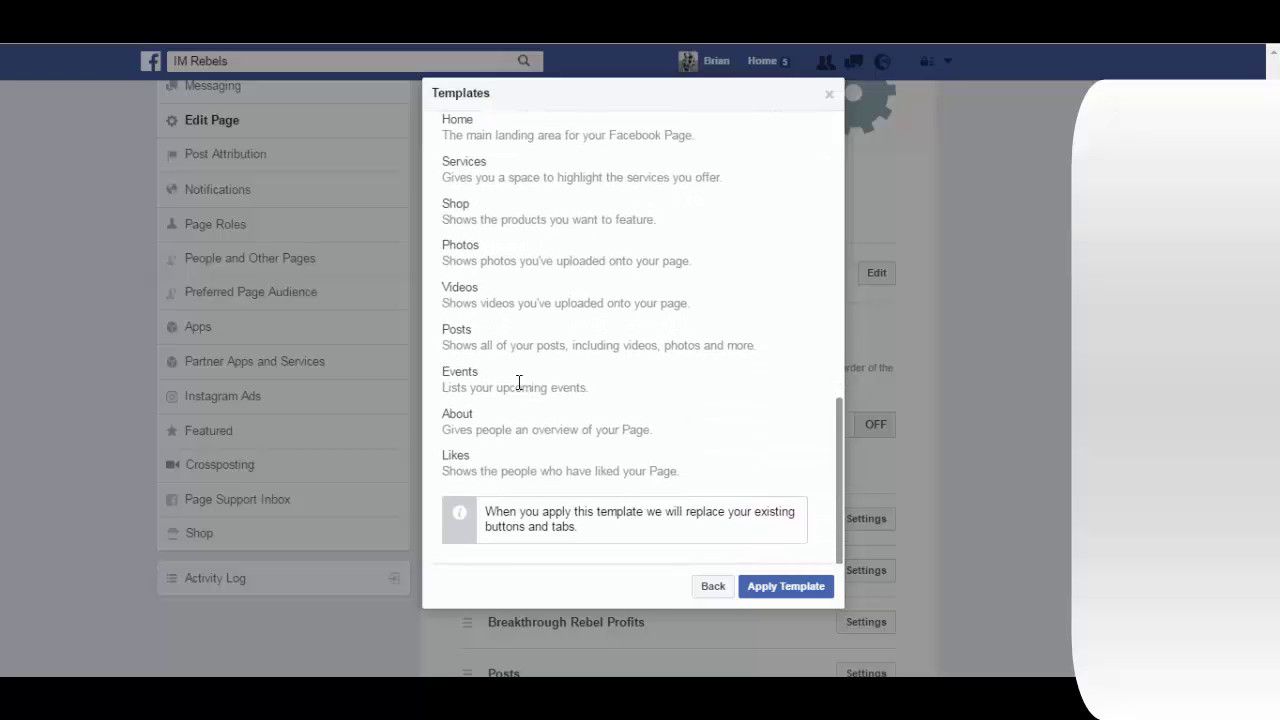
{"action": "scroll", "coordinate": [551, 400], "scroll_direction": "up", "scroll_amount": 8}
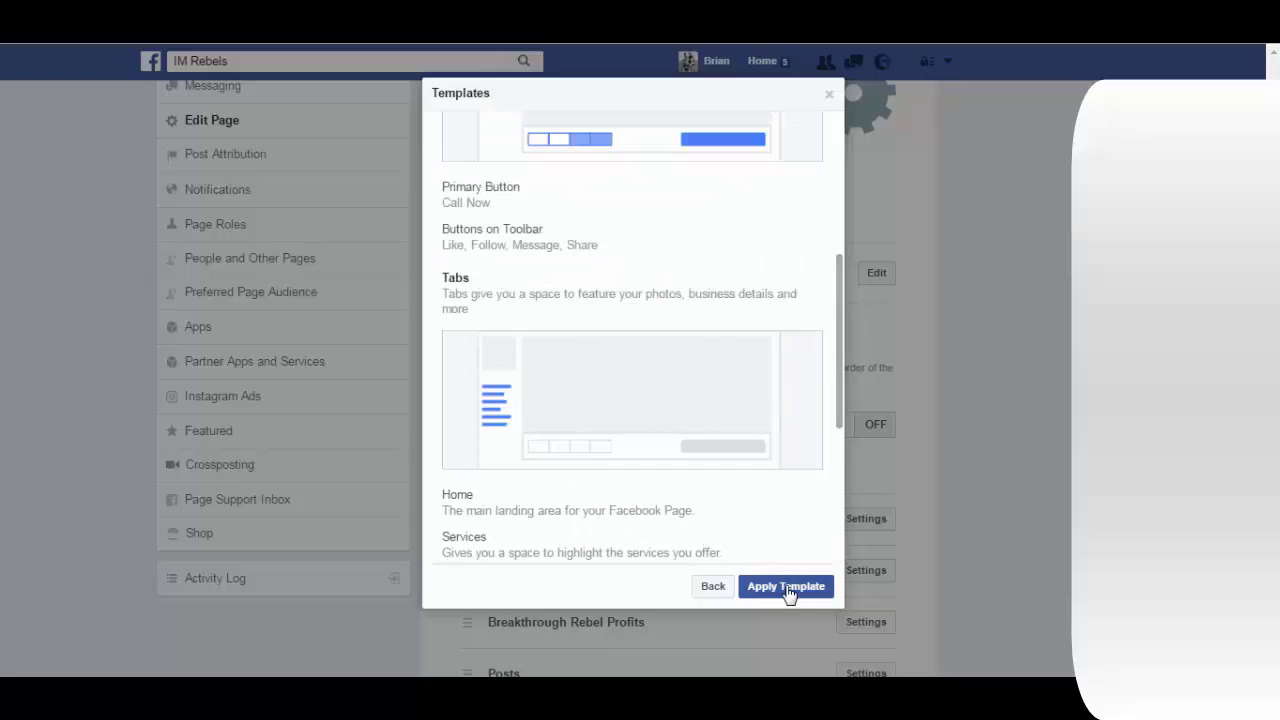
{"action": "scroll", "coordinate": [677, 443], "scroll_direction": "up", "scroll_amount": 8}
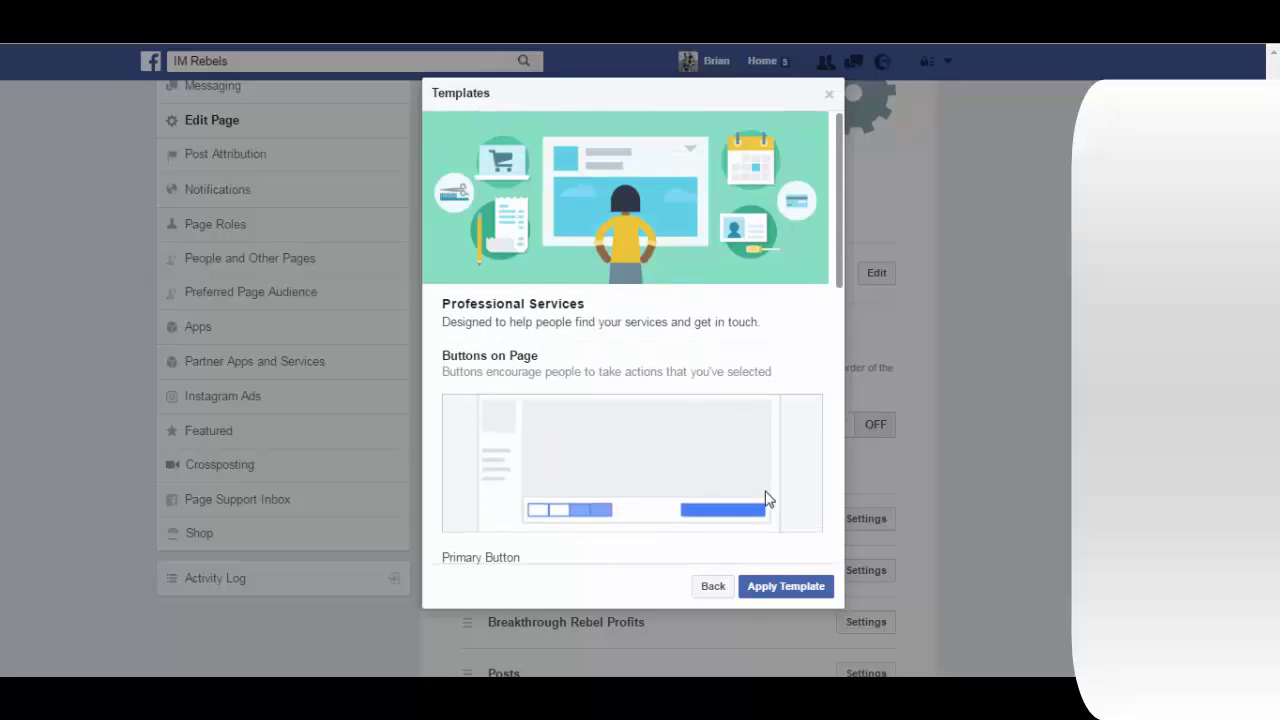
Step: Review the Venues template's Learn More button, toolbar buttons and tabs including Events
{"action": "left_click", "coordinate": [712, 588]}
{"action": "scroll", "coordinate": [649, 400], "scroll_direction": "down", "scroll_amount": 6}
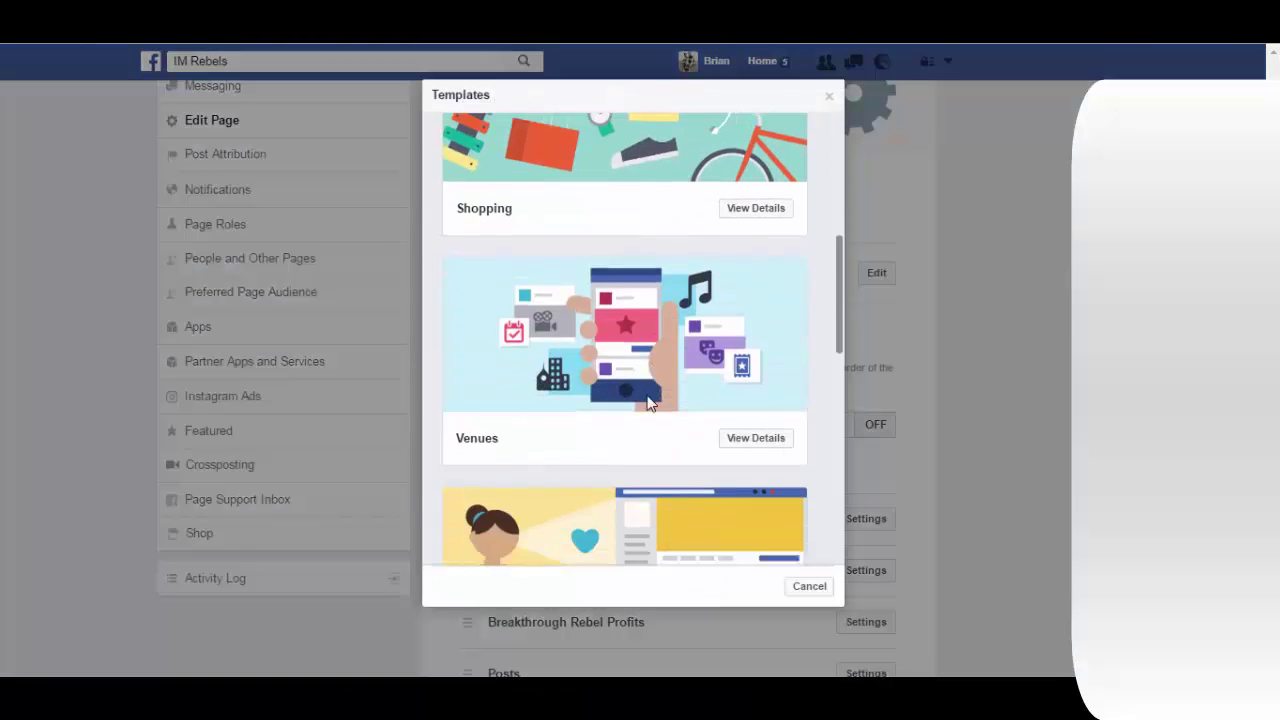
{"action": "left_click", "coordinate": [755, 437]}
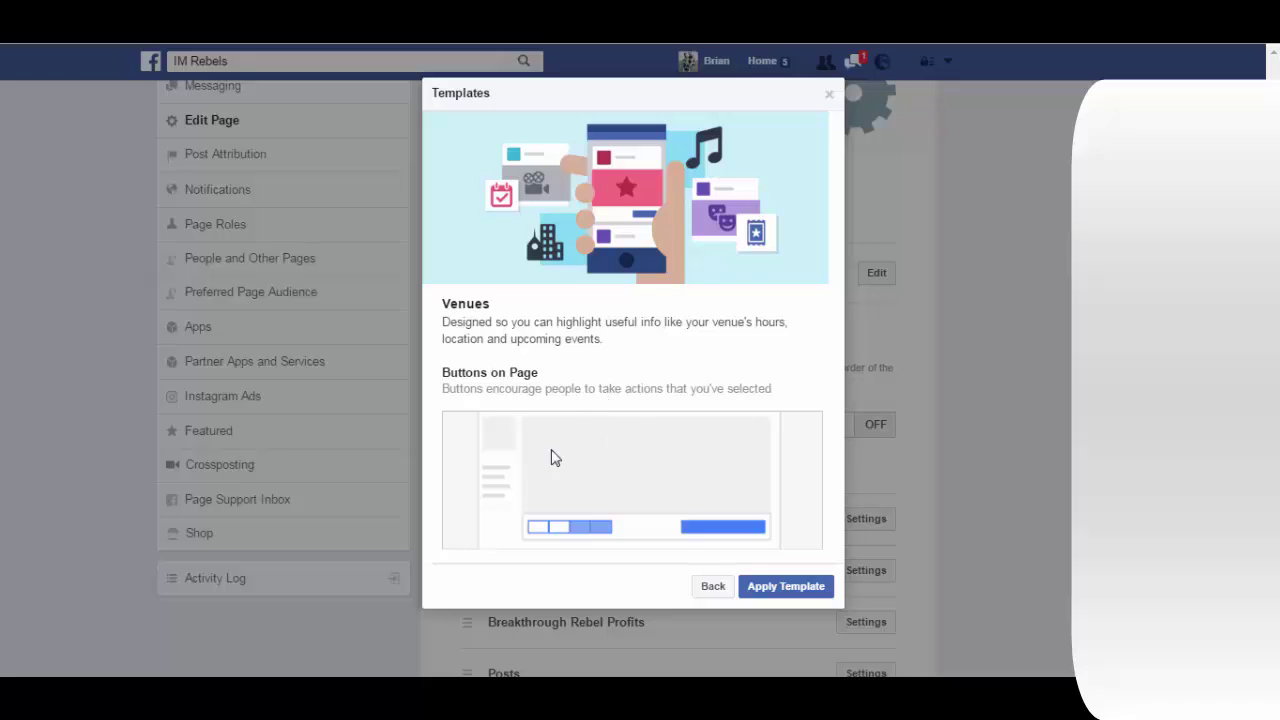
{"action": "scroll", "coordinate": [600, 471], "scroll_direction": "down", "scroll_amount": 2}
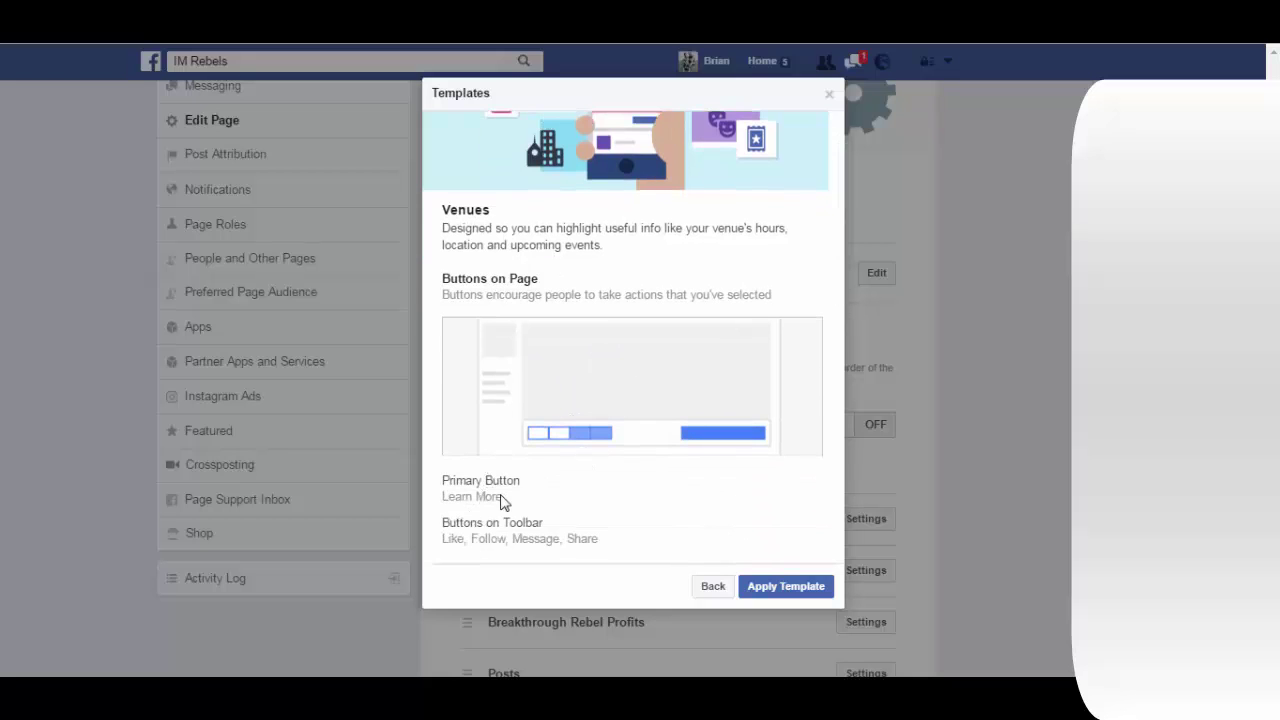
{"action": "scroll", "coordinate": [569, 461], "scroll_direction": "down", "scroll_amount": 2}
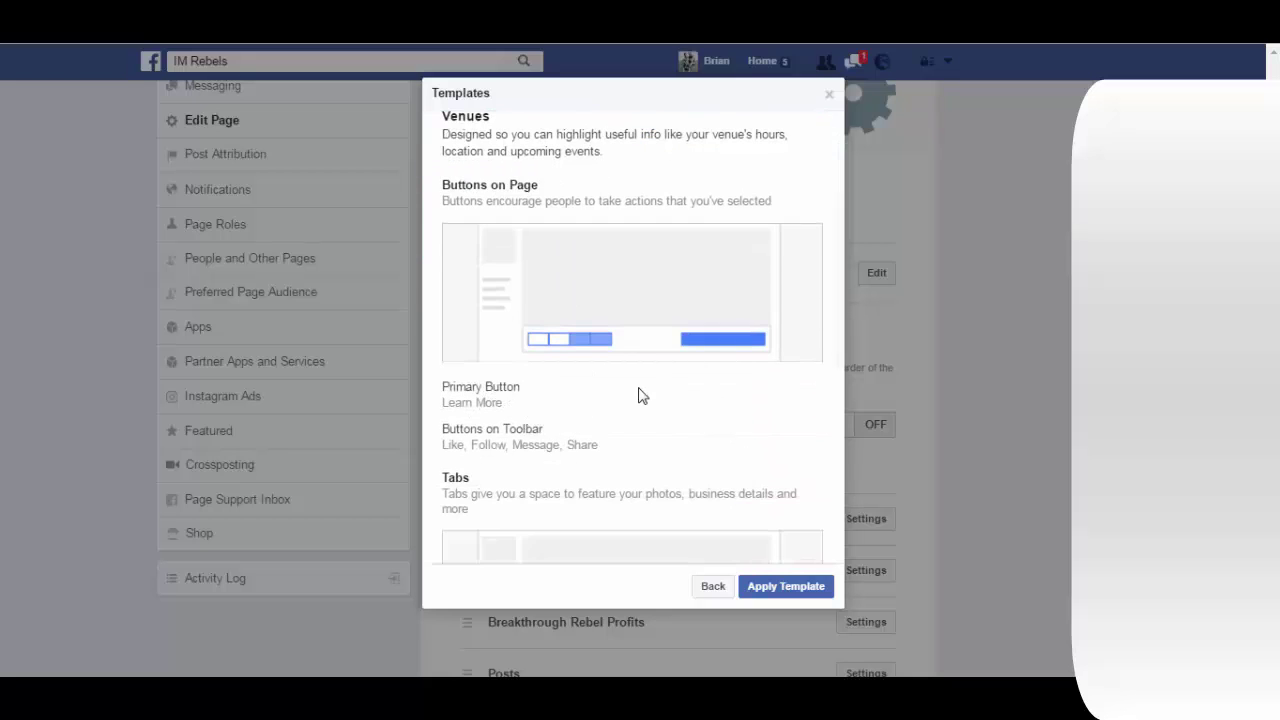
{"action": "scroll", "coordinate": [640, 382], "scroll_direction": "down", "scroll_amount": 2}
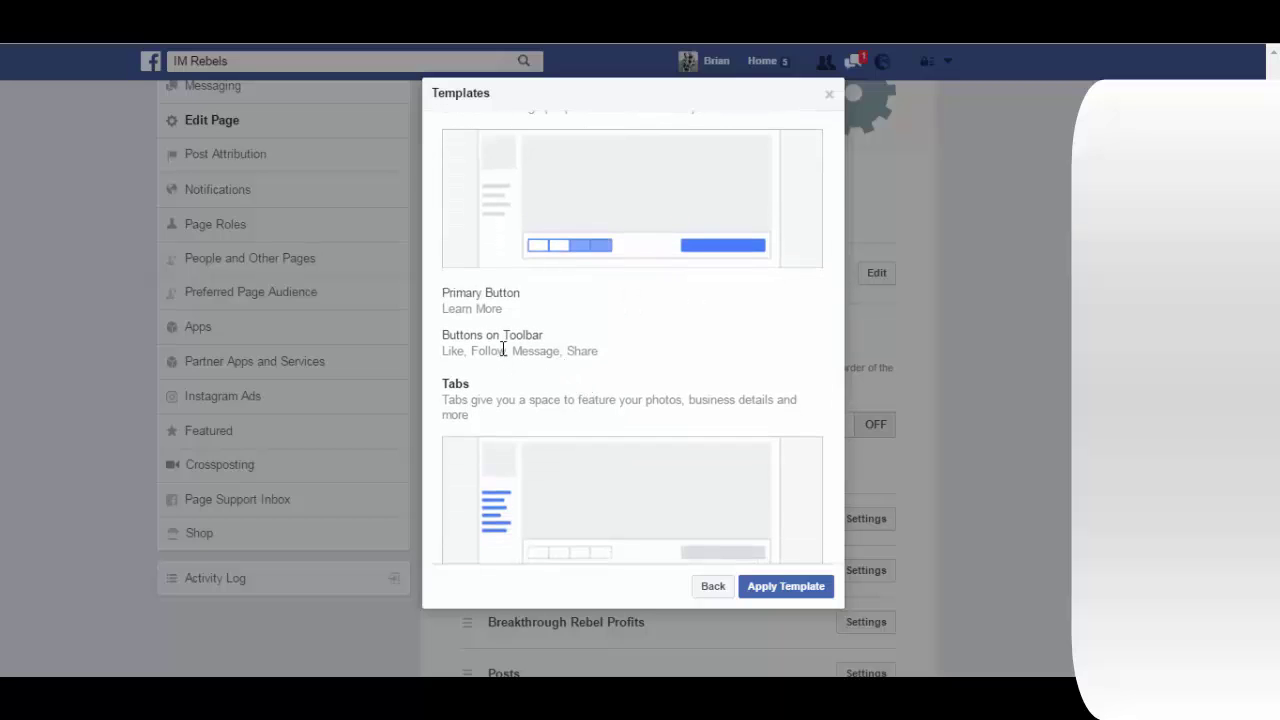
{"action": "scroll", "coordinate": [527, 368], "scroll_direction": "down", "scroll_amount": 3}
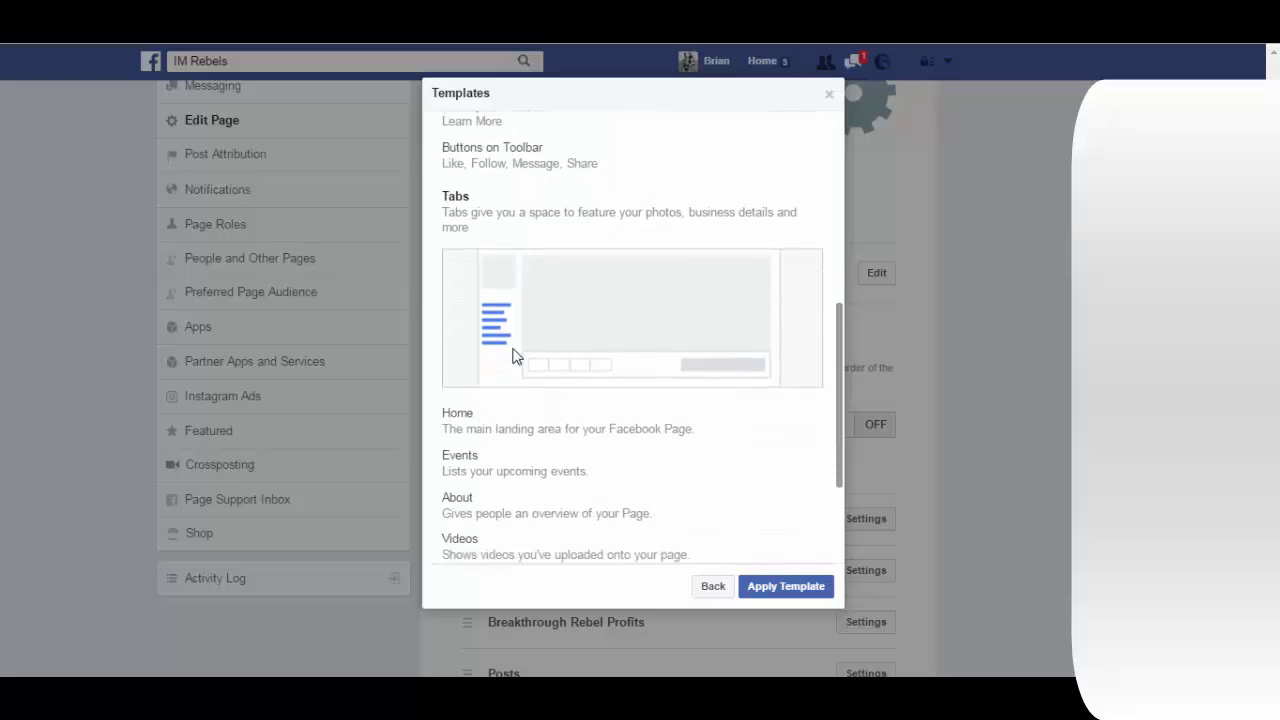
{"action": "scroll", "coordinate": [485, 365], "scroll_direction": "down", "scroll_amount": 1}
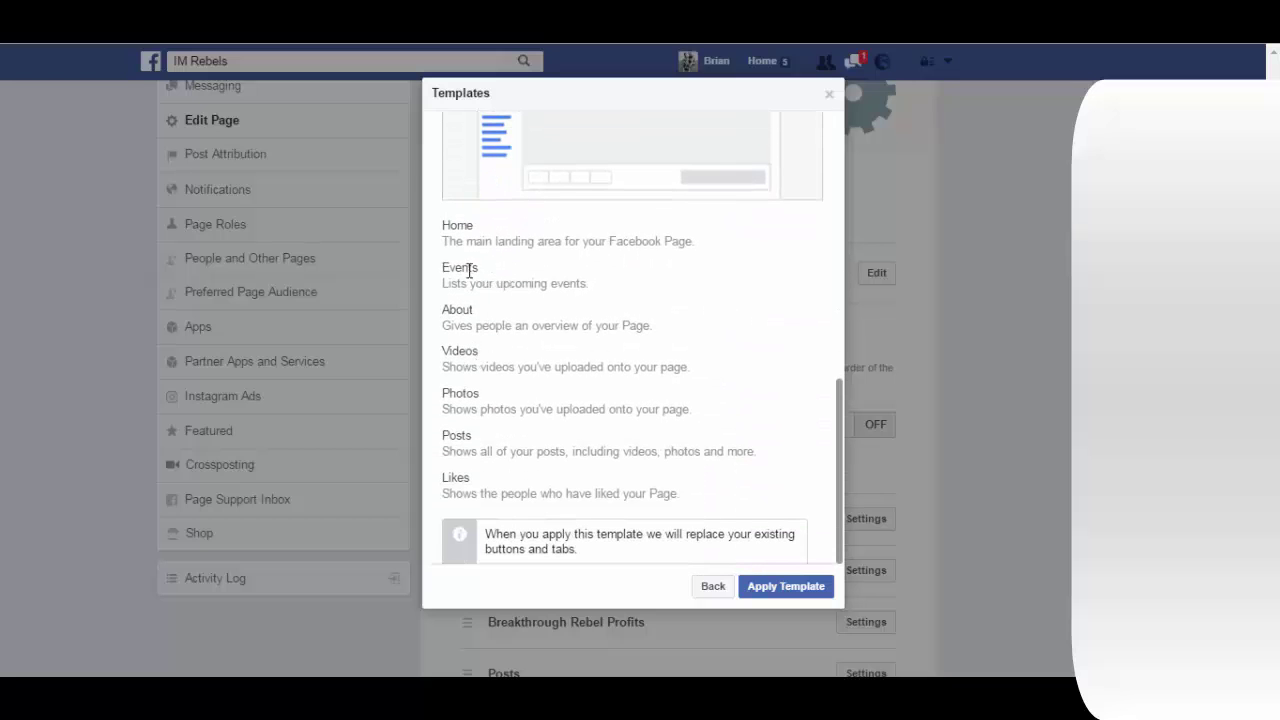
{"action": "scroll", "coordinate": [617, 294], "scroll_direction": "up", "scroll_amount": 5}
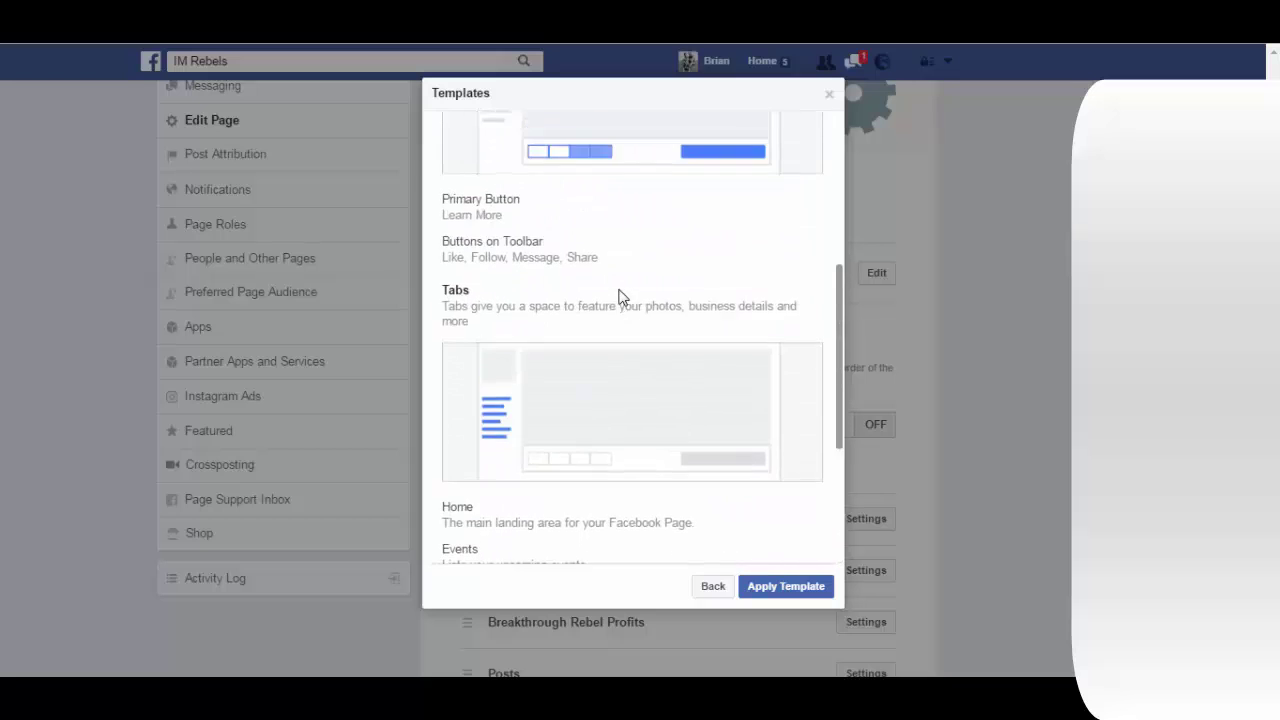
{"action": "scroll", "coordinate": [540, 258], "scroll_direction": "up", "scroll_amount": 2}
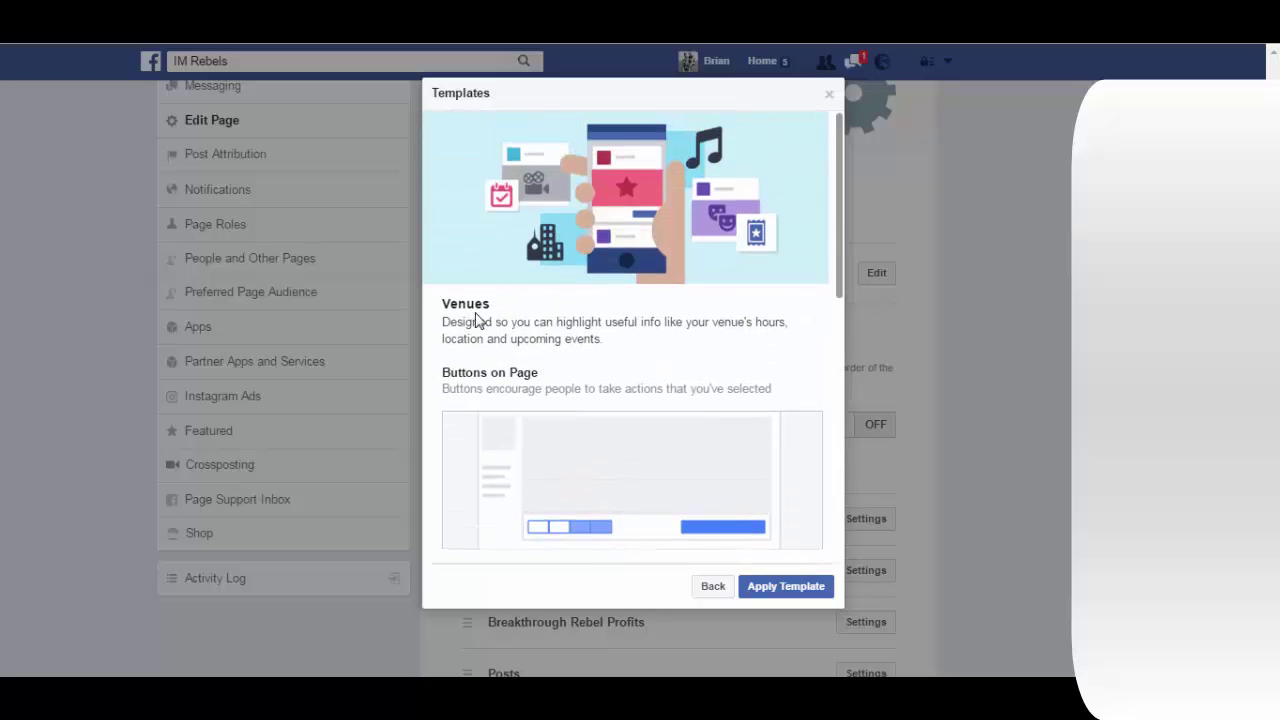
{"action": "scroll", "coordinate": [505, 340], "scroll_direction": "down", "scroll_amount": 6}
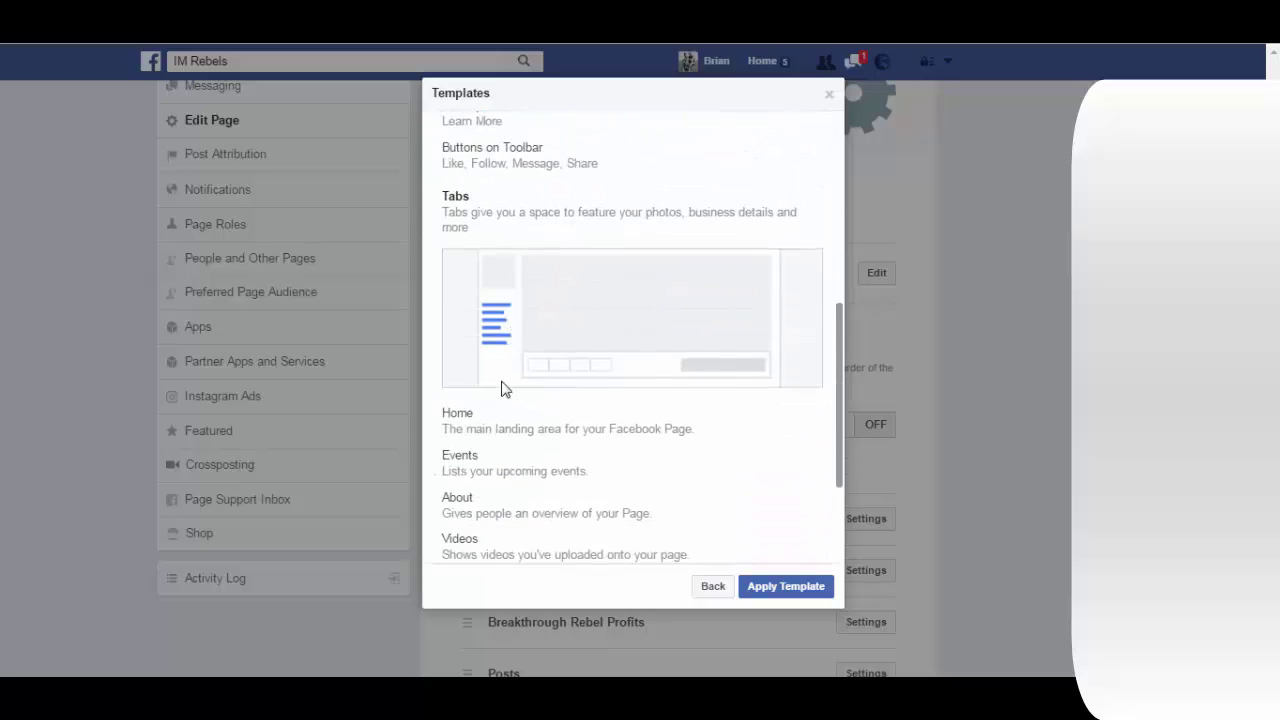
{"action": "scroll", "coordinate": [516, 368], "scroll_direction": "down", "scroll_amount": 1}
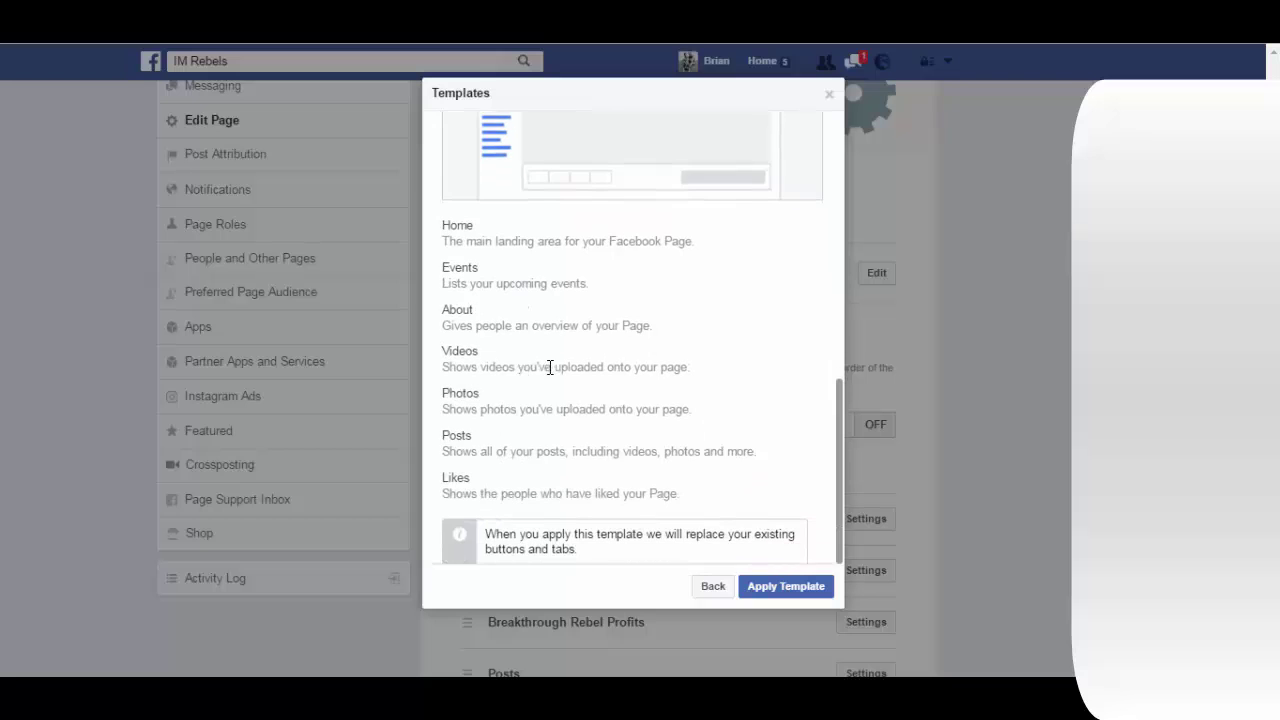
{"action": "scroll", "coordinate": [600, 378], "scroll_direction": "up", "scroll_amount": 7}
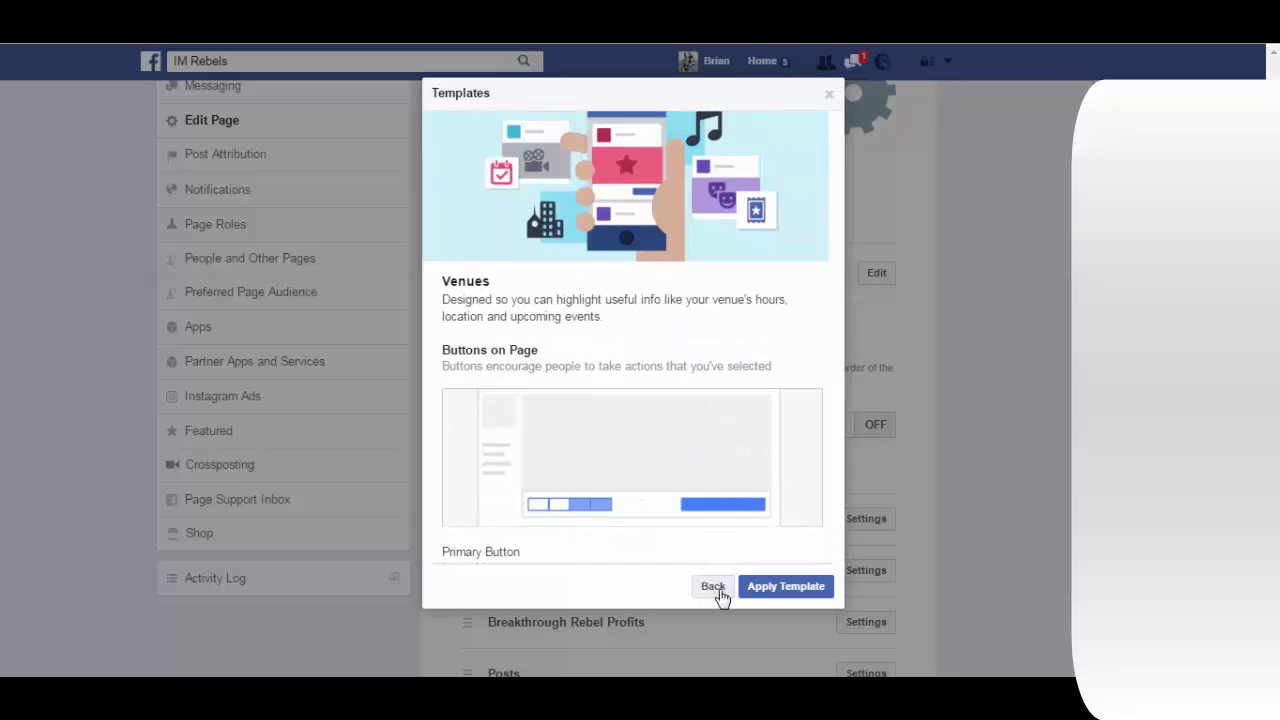
Step: Review the Standard template's details and its tabs: Home, Posts, Videos, Photos, About and Likes
{"action": "left_click", "coordinate": [713, 587]}
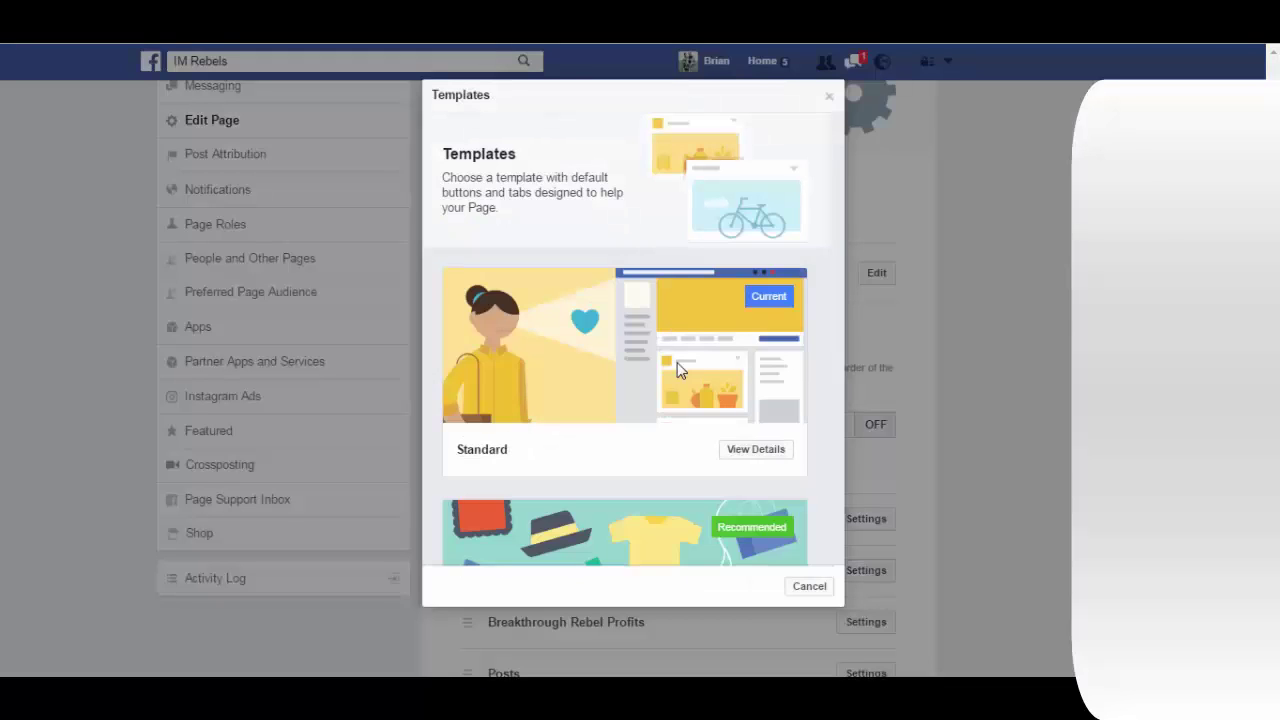
{"action": "left_click", "coordinate": [756, 450]}
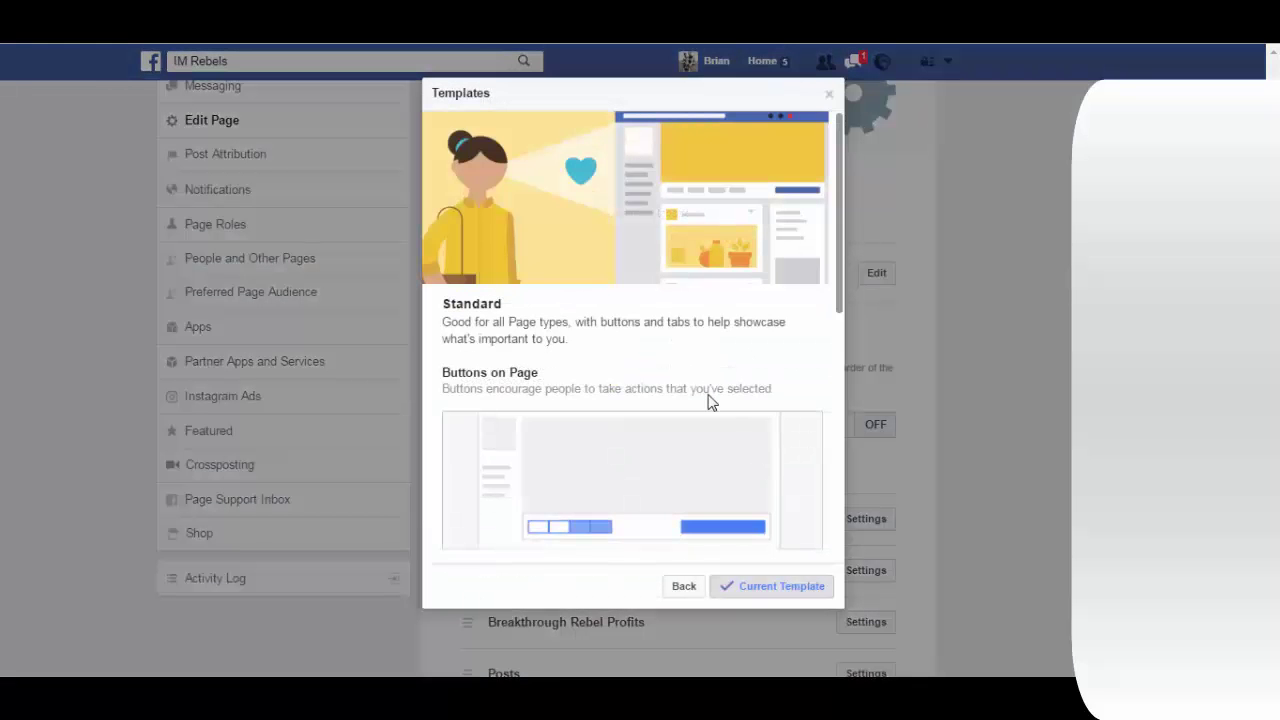
{"action": "scroll", "coordinate": [694, 390], "scroll_direction": "down", "scroll_amount": 3}
{"action": "scroll", "coordinate": [663, 397], "scroll_direction": "down", "scroll_amount": 5}
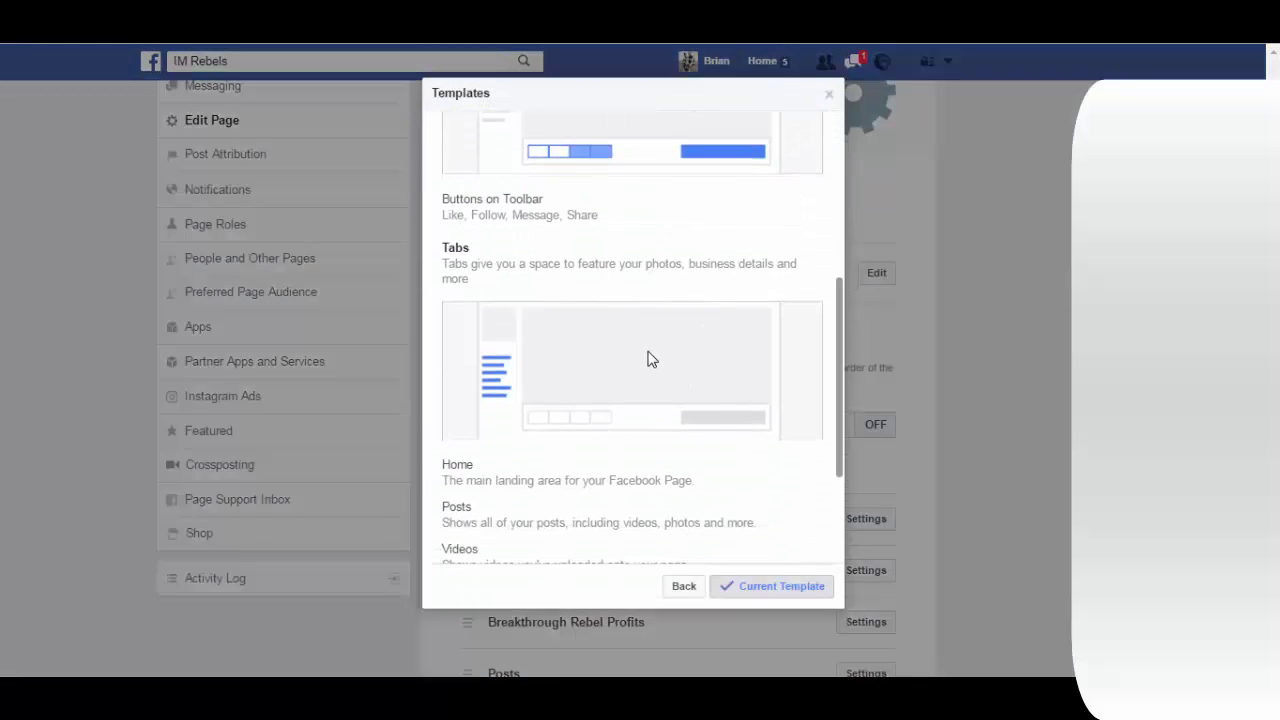
{"action": "scroll", "coordinate": [490, 330], "scroll_direction": "down", "scroll_amount": 1}
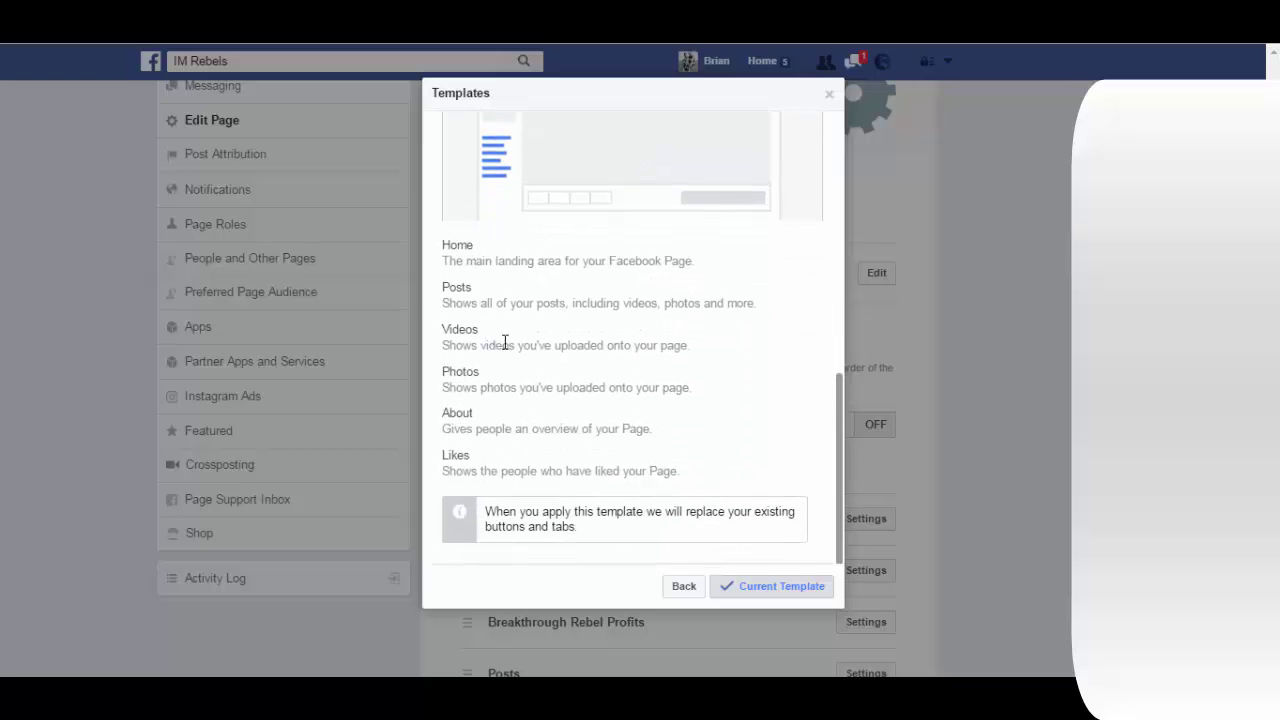
{"action": "scroll", "coordinate": [506, 340], "scroll_direction": "up", "scroll_amount": 2}
{"action": "scroll", "coordinate": [522, 366], "scroll_direction": "down", "scroll_amount": 2}
{"action": "scroll", "coordinate": [535, 338], "scroll_direction": "up", "scroll_amount": 3}
Step: Close the templates overview and reopen the template chooser, with Standard marked current
{"action": "key", "text": "Escape"}
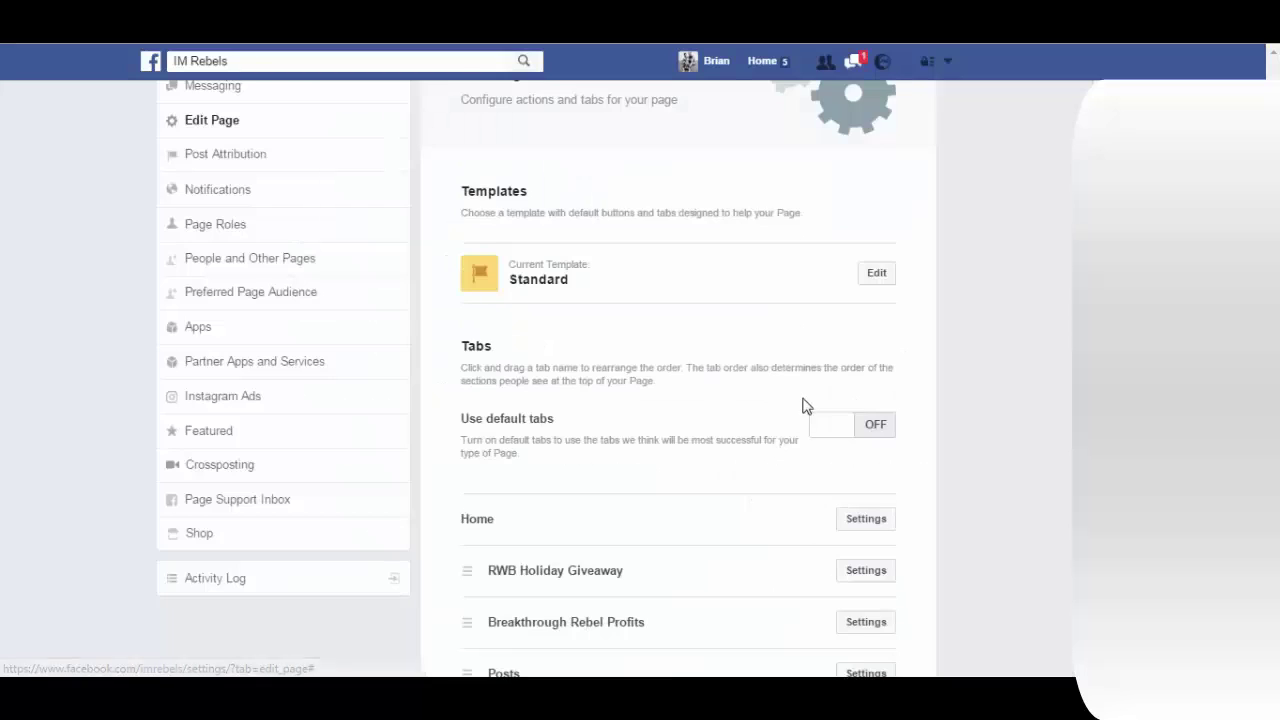
{"action": "scroll", "coordinate": [806, 403], "scroll_direction": "down", "scroll_amount": 2}
{"action": "scroll", "coordinate": [706, 397], "scroll_direction": "down", "scroll_amount": 1}
{"action": "scroll", "coordinate": [598, 329], "scroll_direction": "up", "scroll_amount": 1}
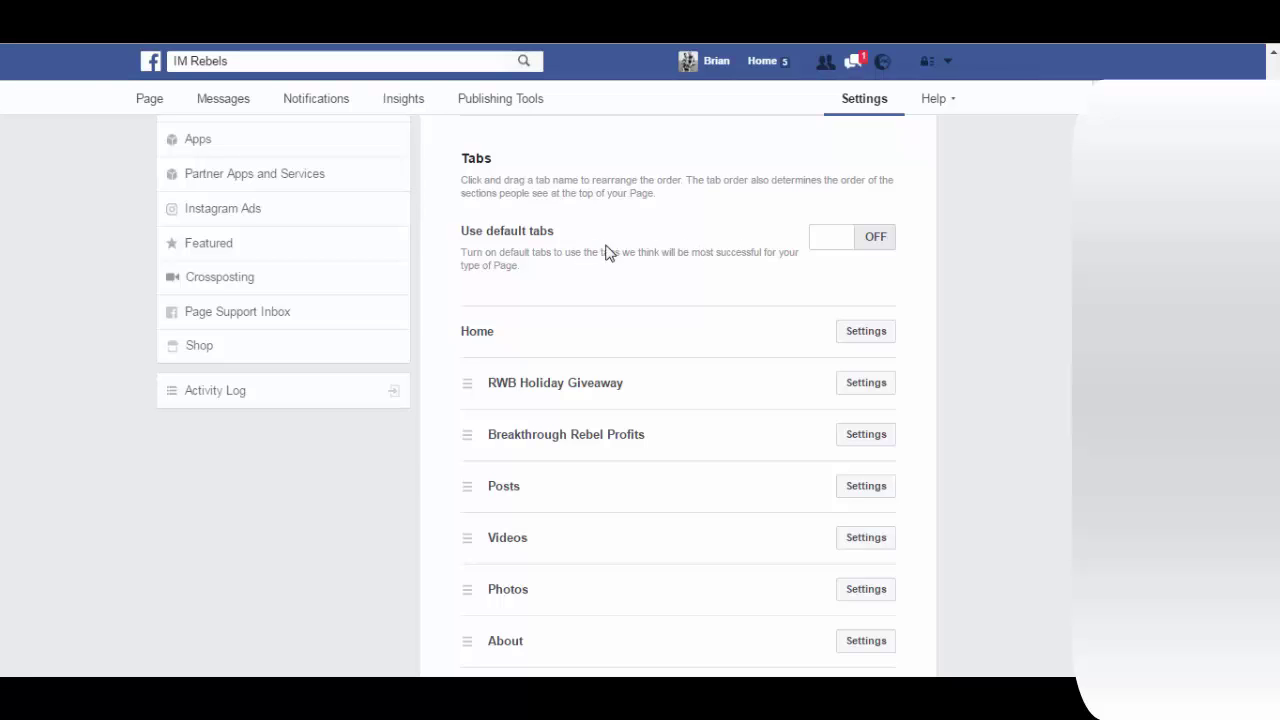
{"action": "scroll", "coordinate": [587, 250], "scroll_direction": "up", "scroll_amount": 2}
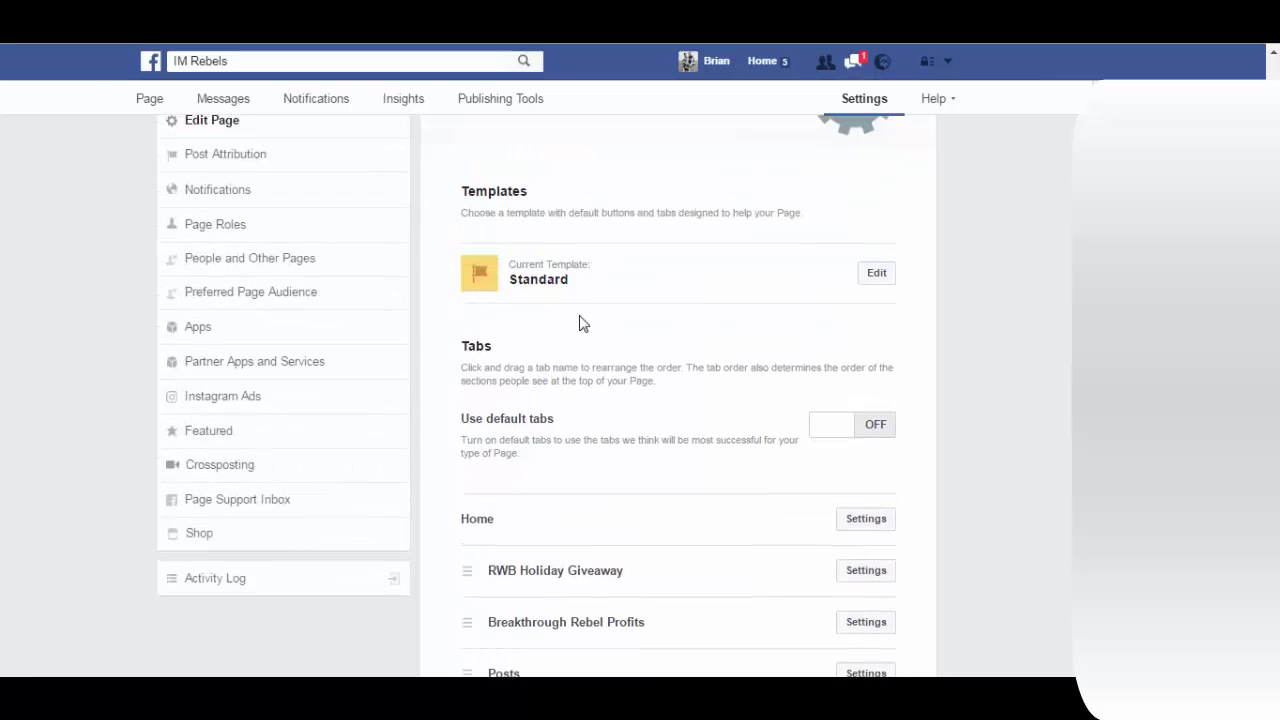
{"action": "left_click", "coordinate": [873, 273]}
{"action": "scroll", "coordinate": [680, 437], "scroll_direction": "down", "scroll_amount": 3}
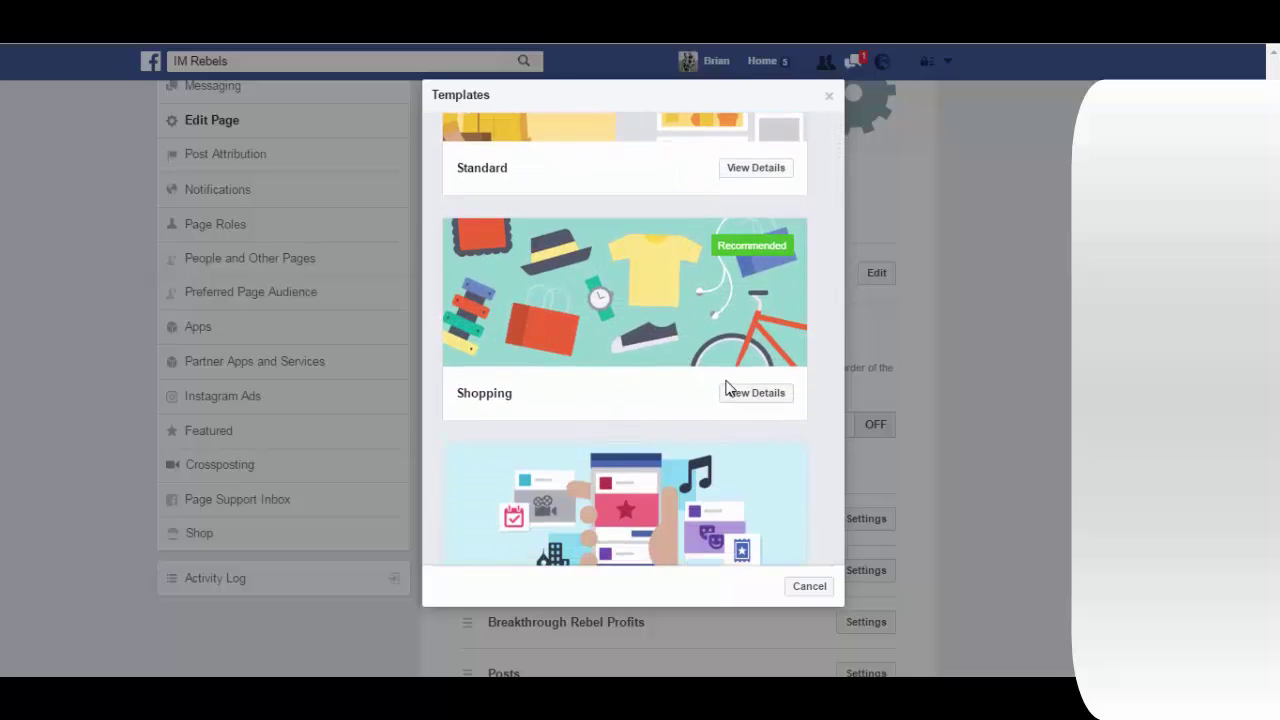
{"action": "scroll", "coordinate": [755, 404], "scroll_direction": "down", "scroll_amount": 5}
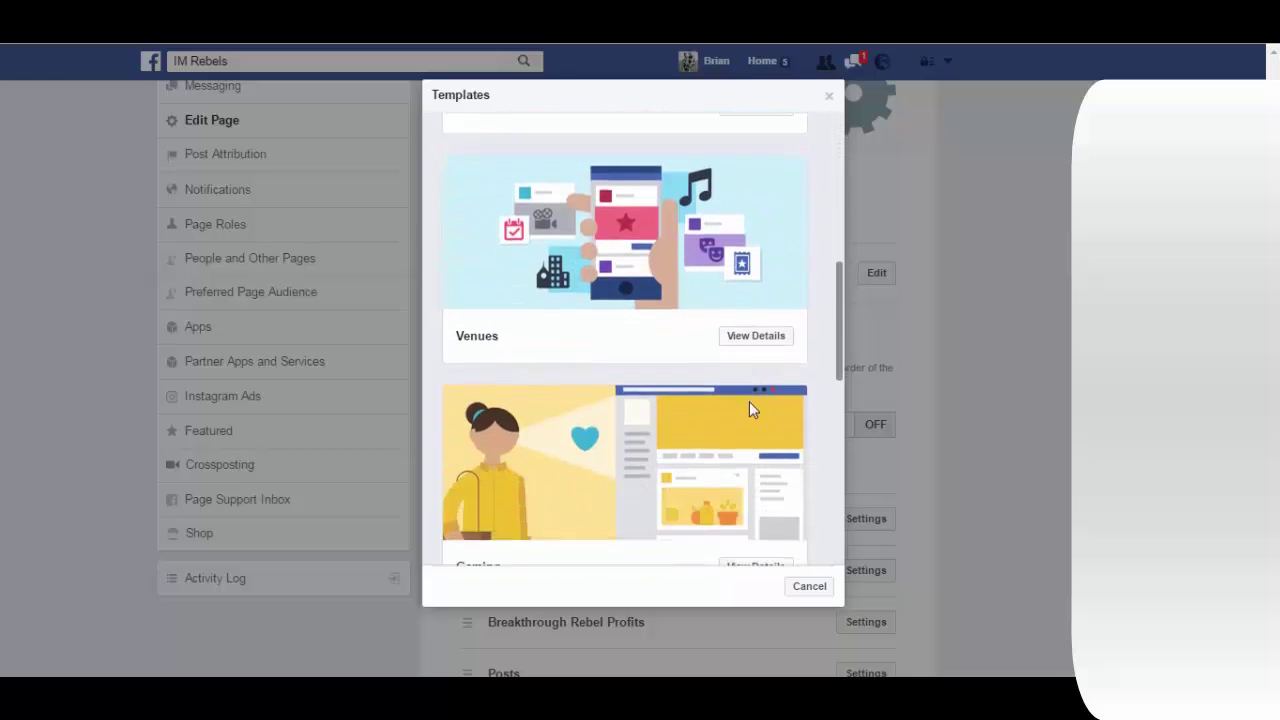
{"action": "left_click", "coordinate": [757, 386]}
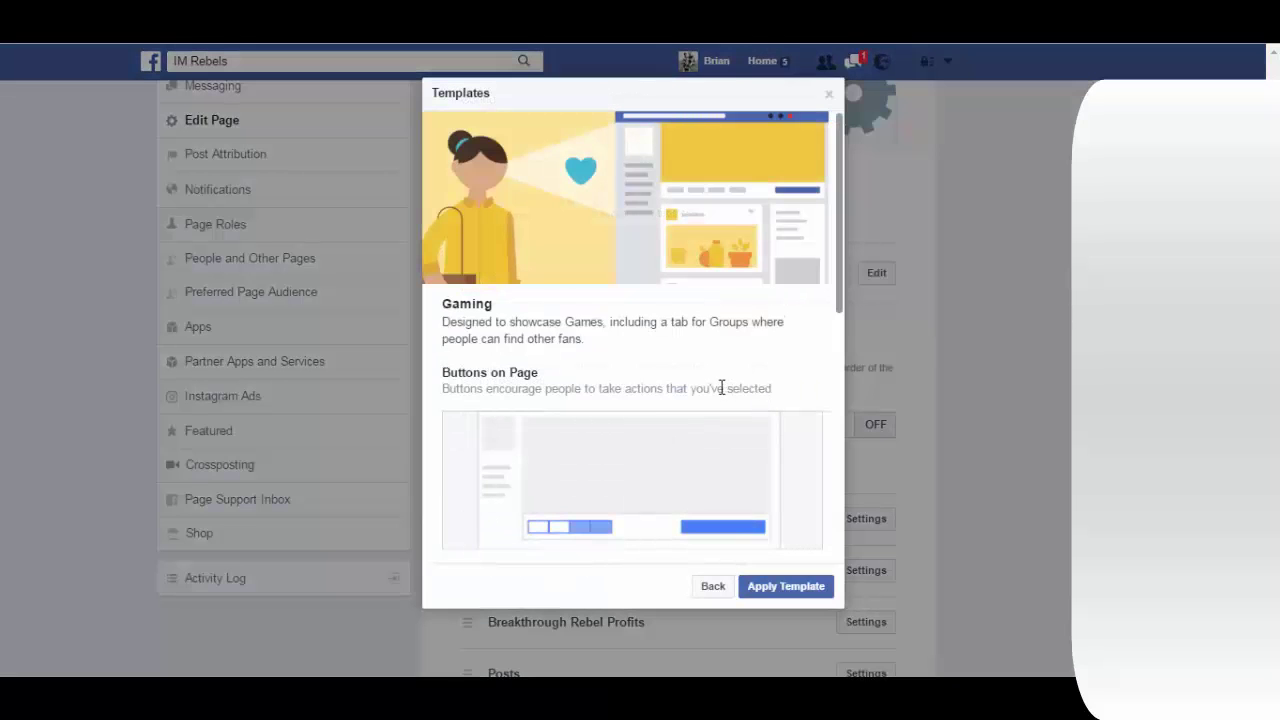
{"action": "scroll", "coordinate": [551, 364], "scroll_direction": "down", "scroll_amount": 3}
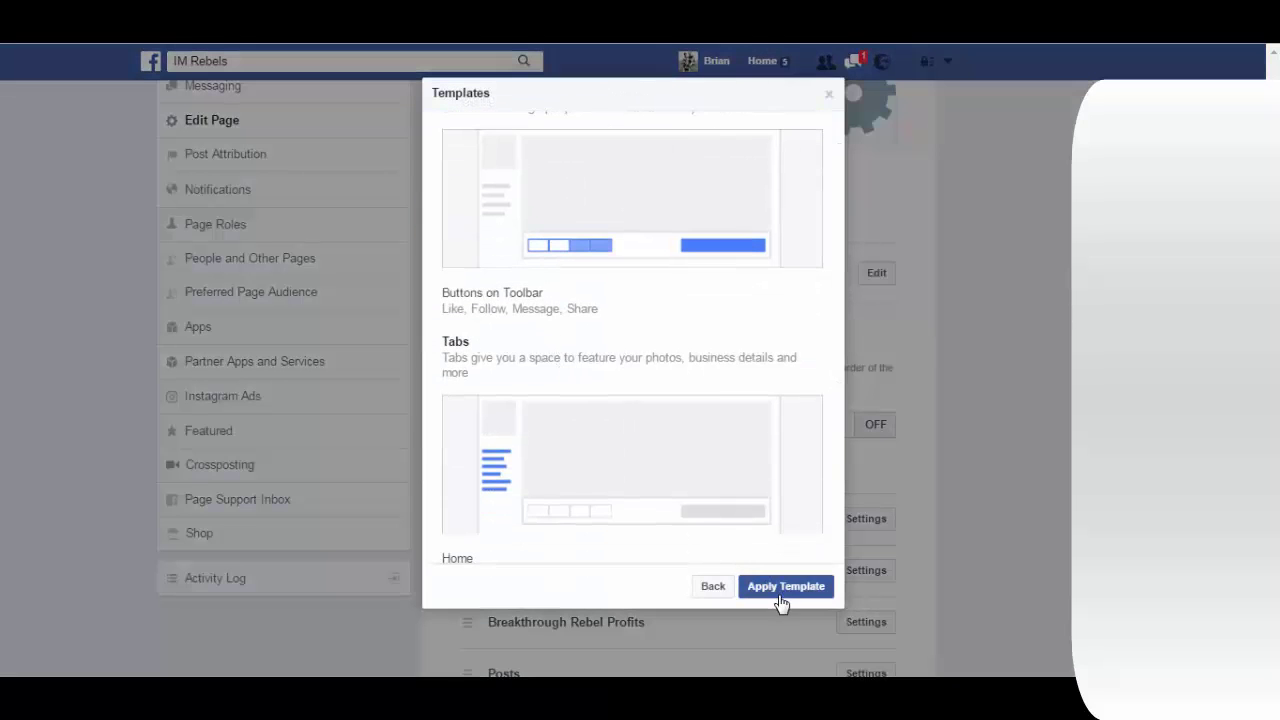
{"action": "scroll", "coordinate": [670, 420], "scroll_direction": "down", "scroll_amount": 2}
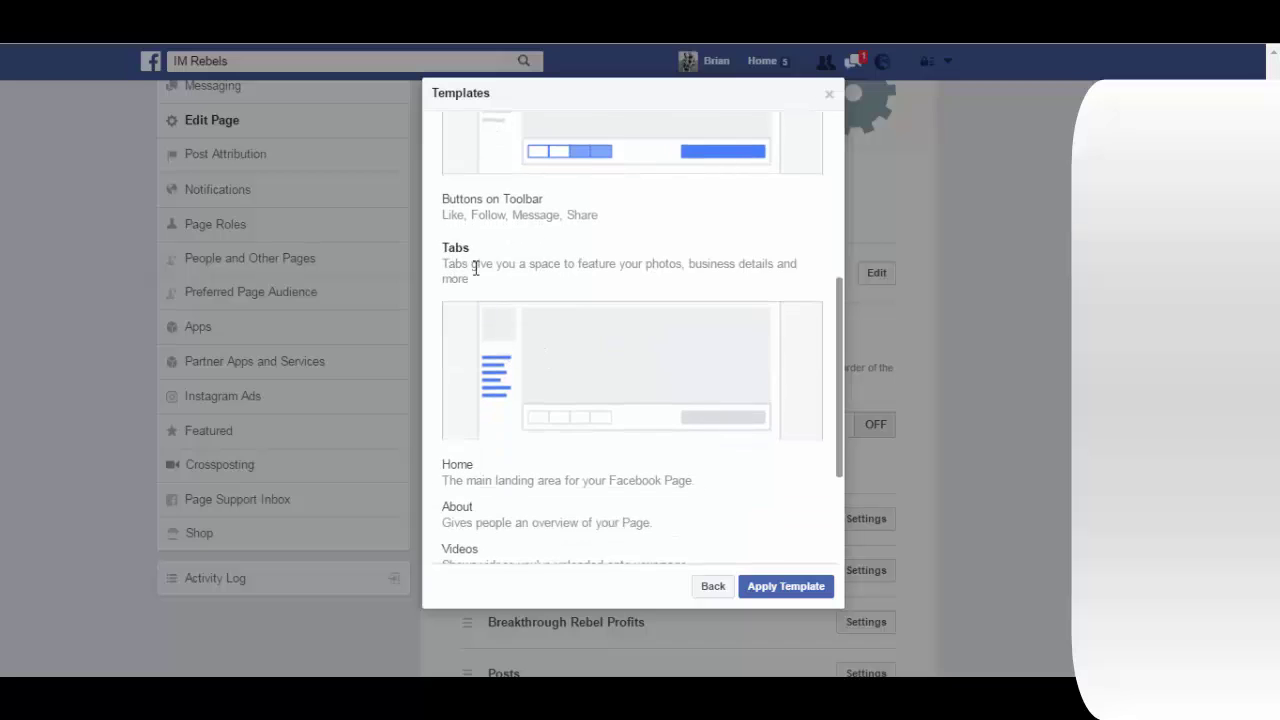
{"action": "scroll", "coordinate": [537, 388], "scroll_direction": "down", "scroll_amount": 5}
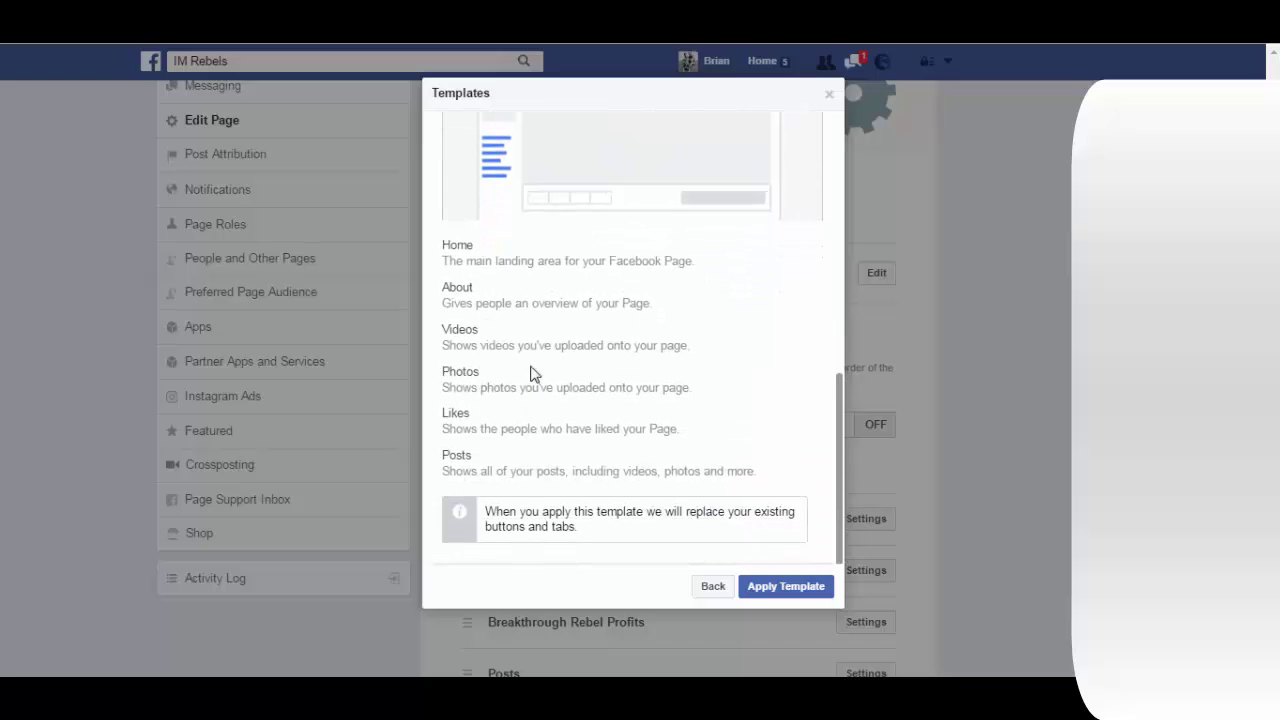
{"action": "left_click", "coordinate": [712, 586]}
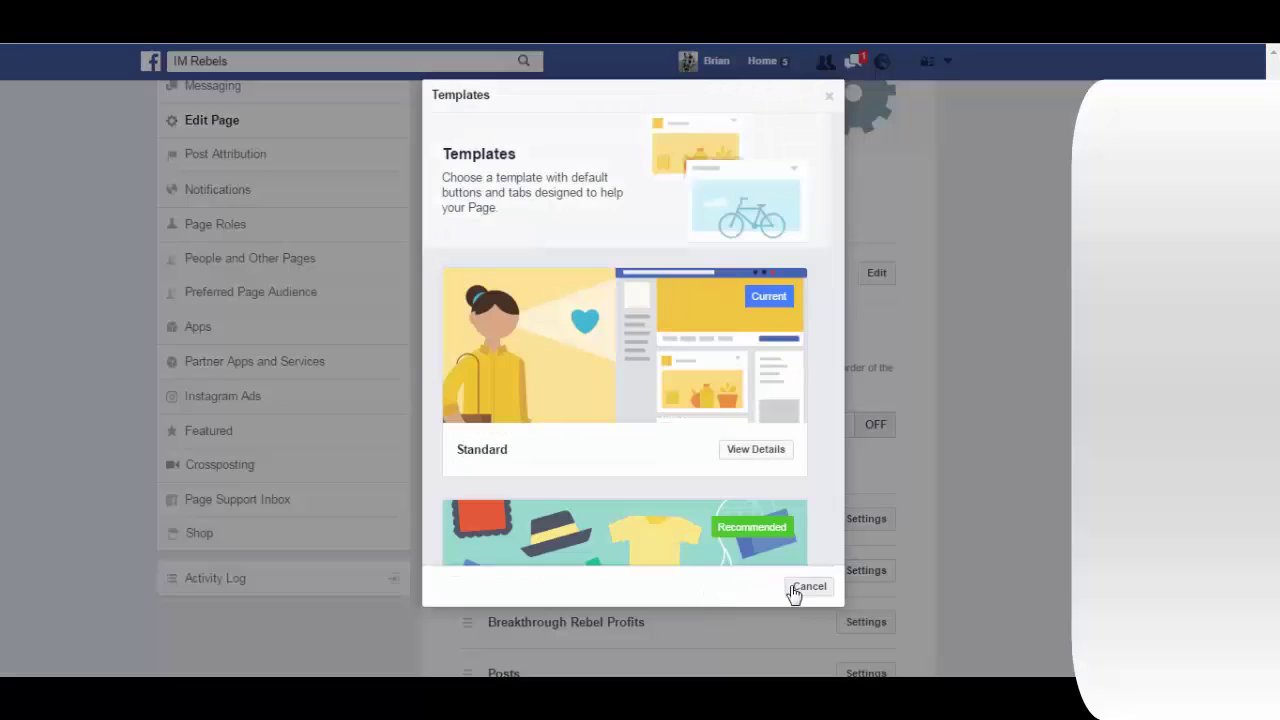
Step: Close the template chooser without applying a template and review the page's tabs list
{"action": "left_click", "coordinate": [792, 589]}
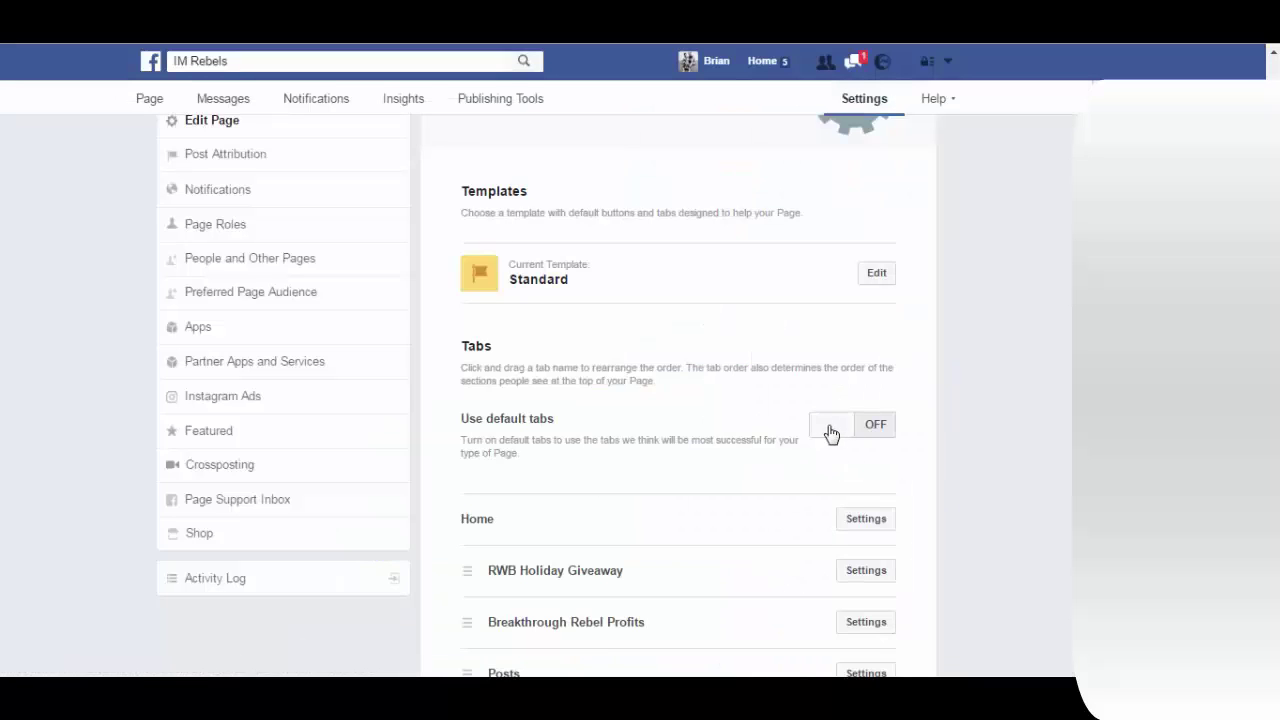
{"action": "scroll", "coordinate": [951, 397], "scroll_direction": "down", "scroll_amount": 2}
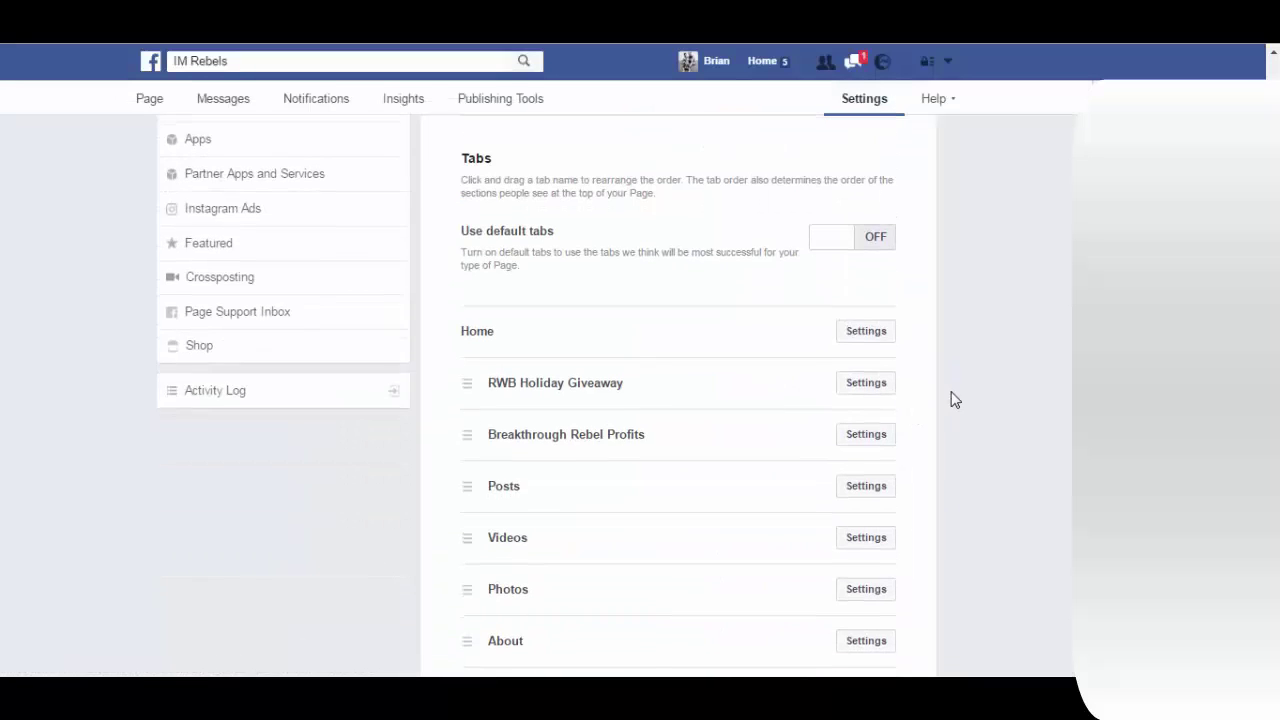
{"action": "scroll", "coordinate": [630, 385], "scroll_direction": "down", "scroll_amount": 2}
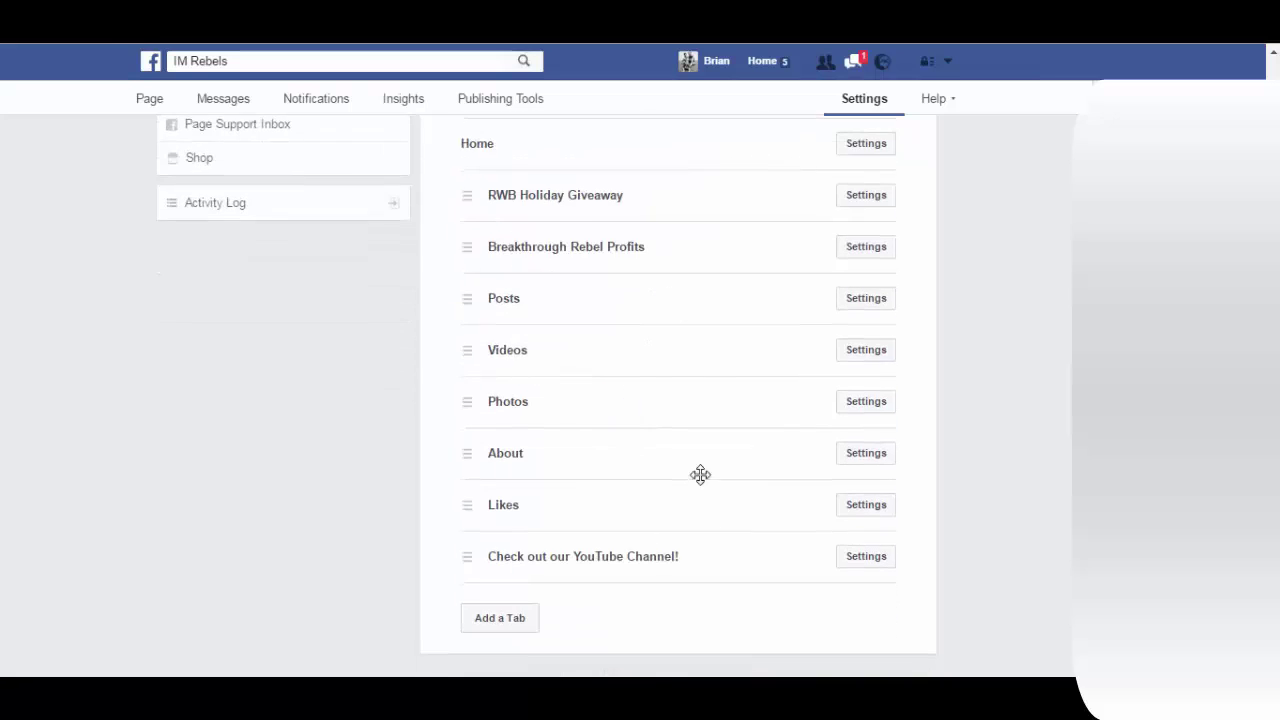
{"action": "scroll", "coordinate": [703, 389], "scroll_direction": "down", "scroll_amount": 1}
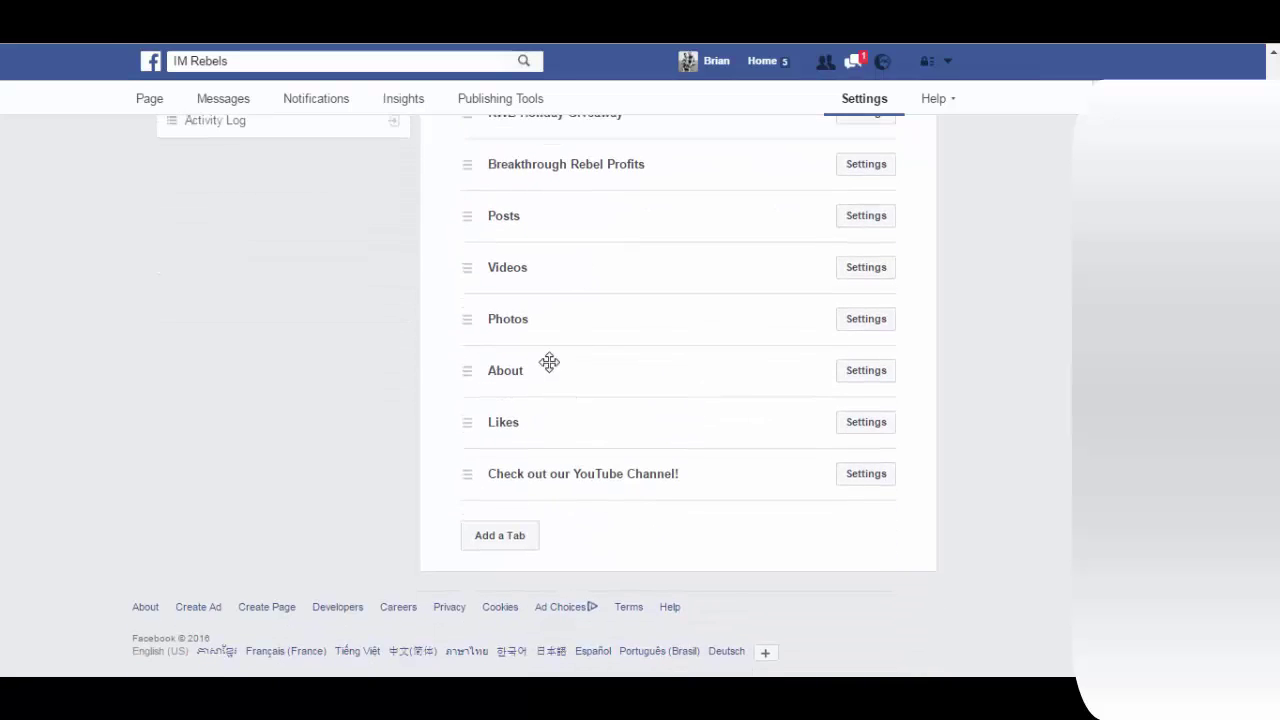
{"action": "scroll", "coordinate": [549, 360], "scroll_direction": "up", "scroll_amount": 1}
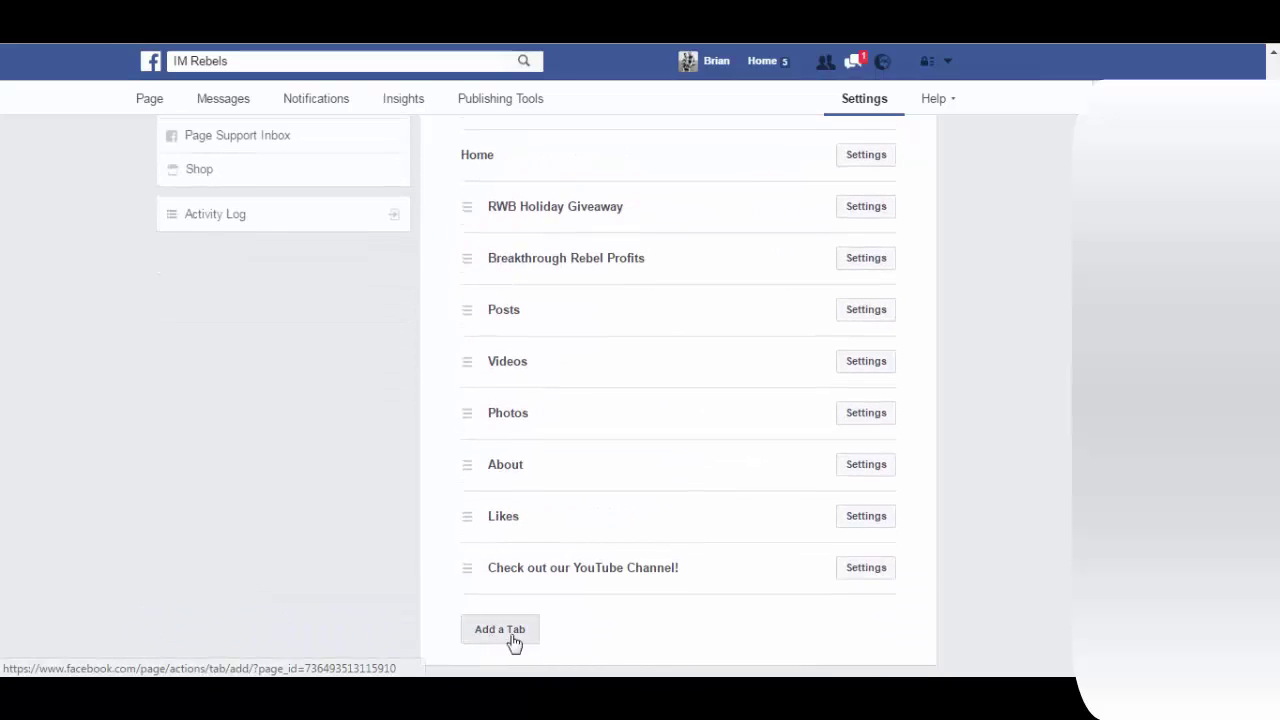
{"action": "scroll", "coordinate": [534, 480], "scroll_direction": "up", "scroll_amount": 5}
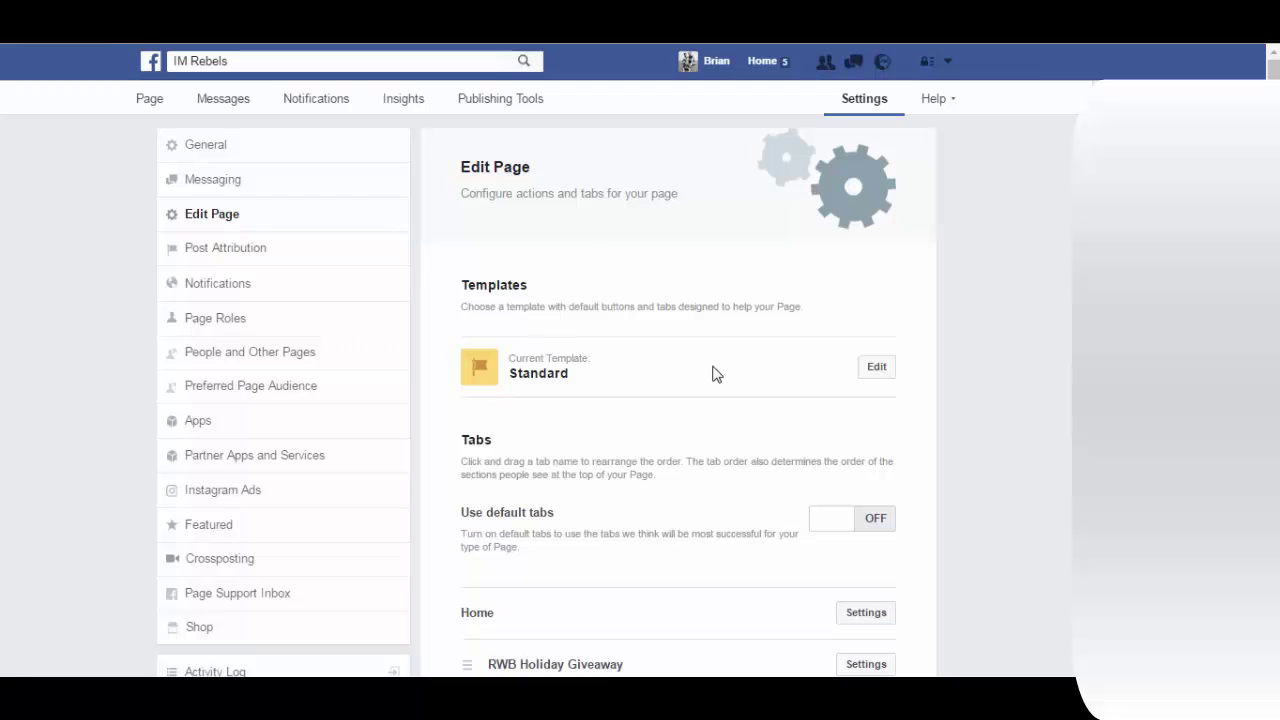
{"action": "scroll", "coordinate": [716, 373], "scroll_direction": "down", "scroll_amount": 2}
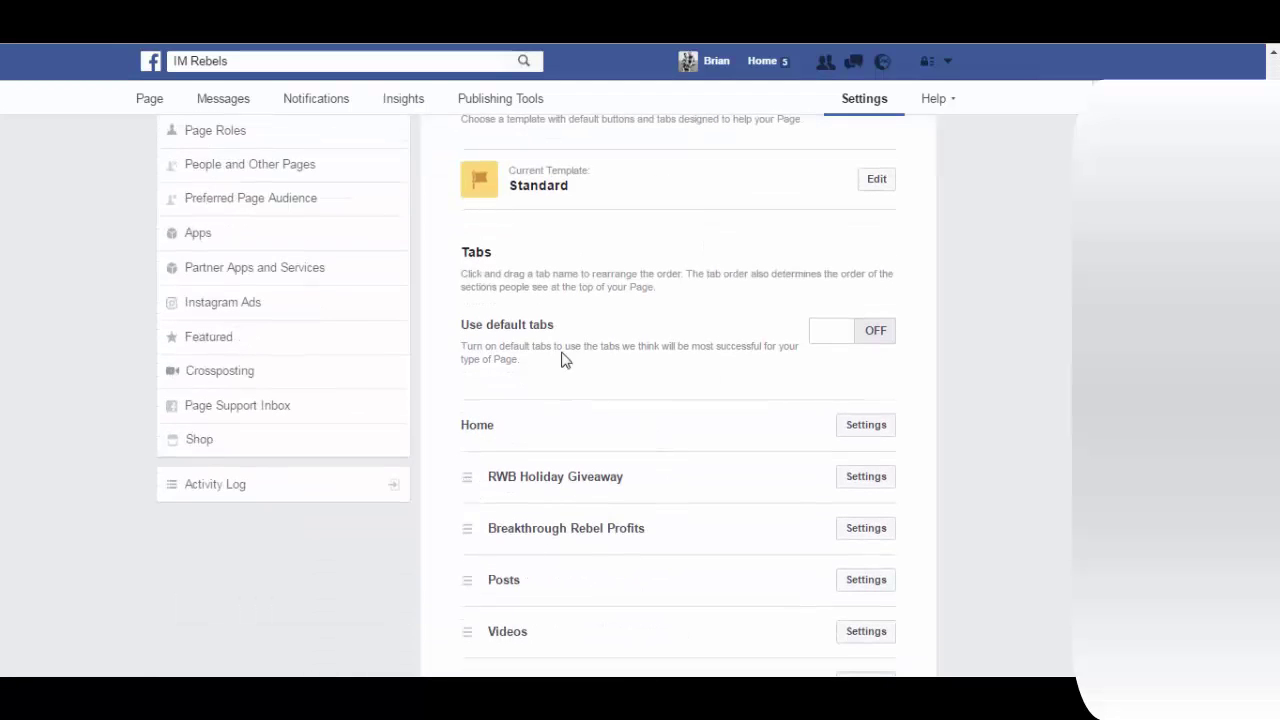
{"action": "scroll", "coordinate": [566, 342], "scroll_direction": "up", "scroll_amount": 2}
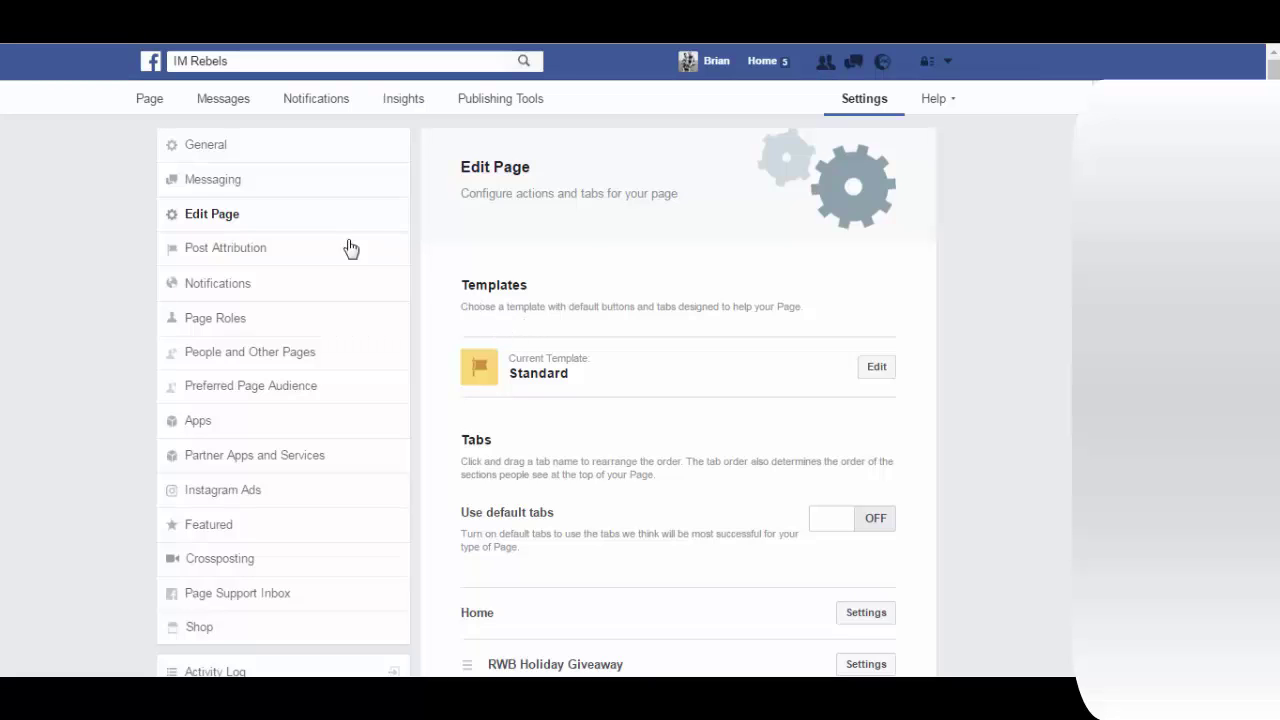
Step: Turn on Send Instant Replies in the page's Messaging settings
{"action": "left_click", "coordinate": [219, 188]}
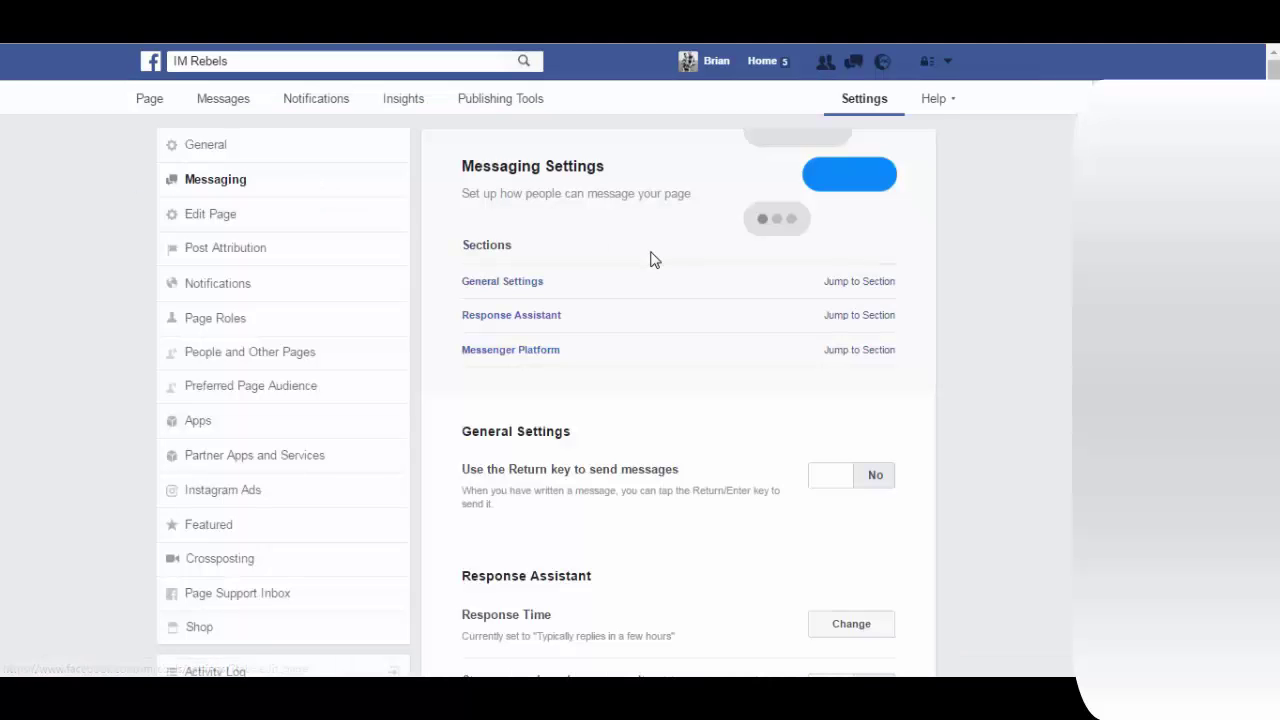
{"action": "scroll", "coordinate": [651, 260], "scroll_direction": "down", "scroll_amount": 5}
{"action": "scroll", "coordinate": [675, 250], "scroll_direction": "down", "scroll_amount": 1}
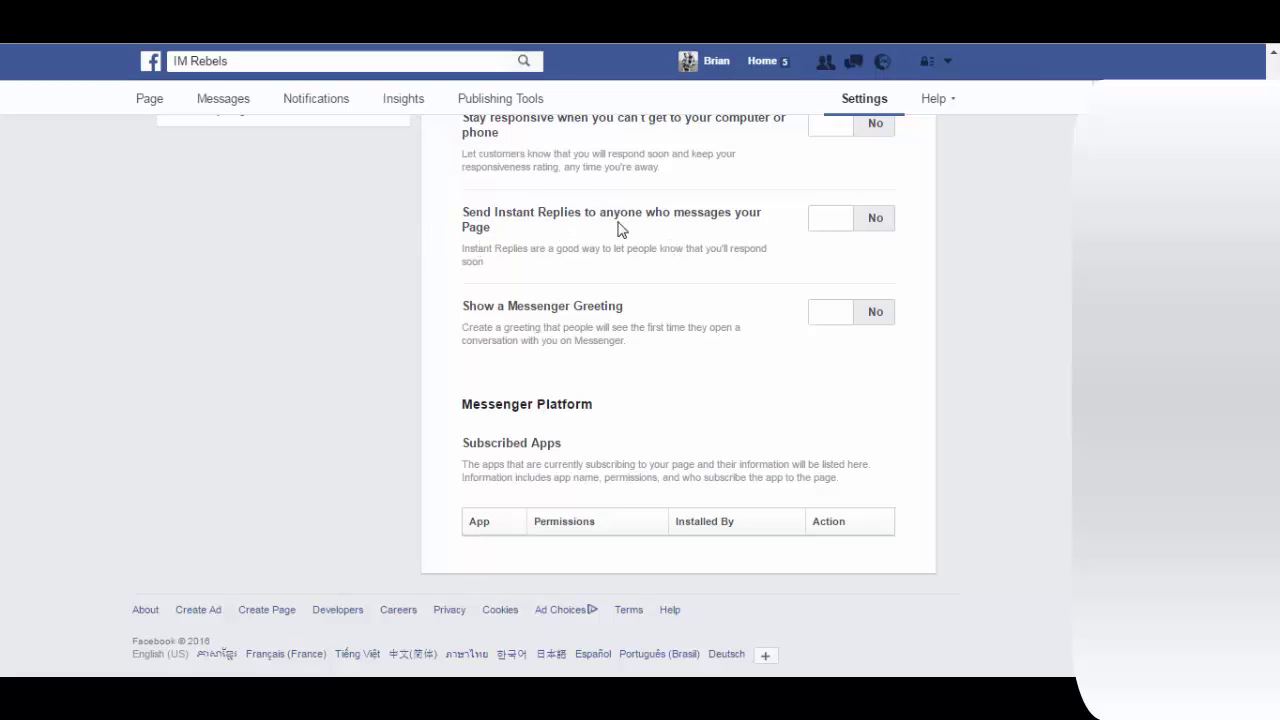
{"action": "left_click", "coordinate": [869, 228]}
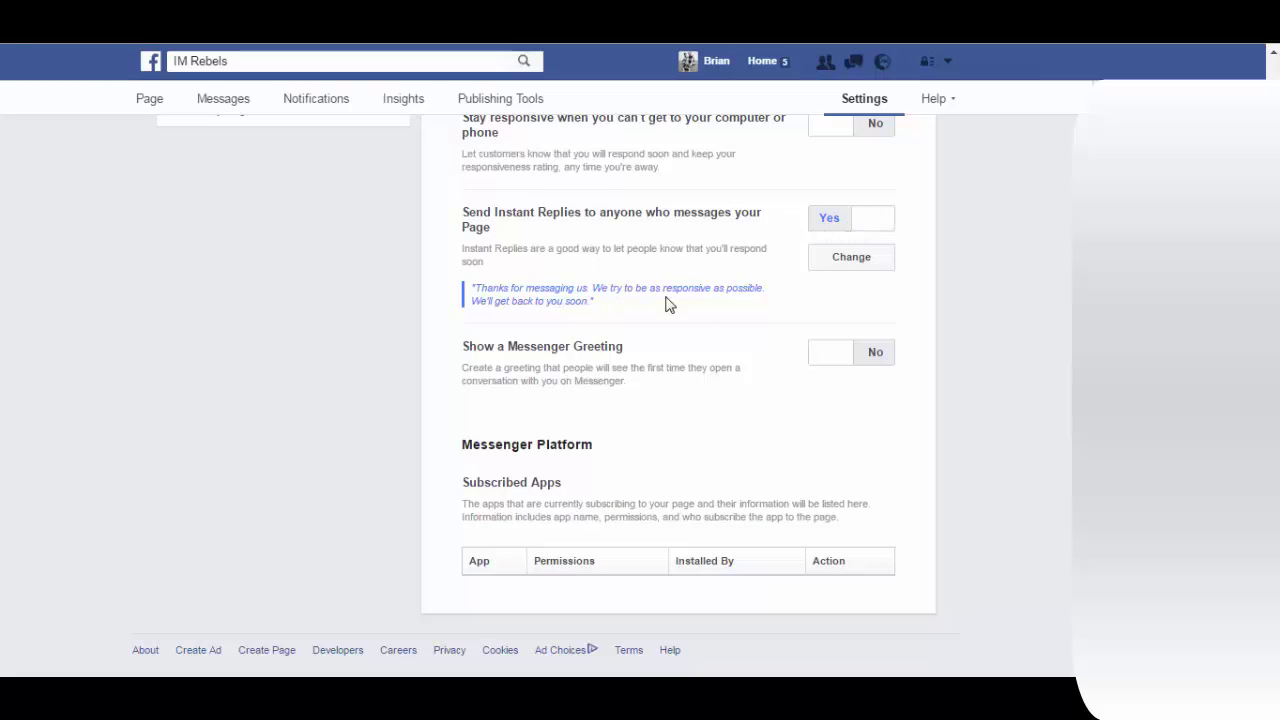
Step: Open the default instant reply for editing, with the cursor at the end of its text
{"action": "left_click", "coordinate": [822, 265]}
{"action": "scroll", "coordinate": [592, 305], "scroll_direction": "down", "scroll_amount": 3}
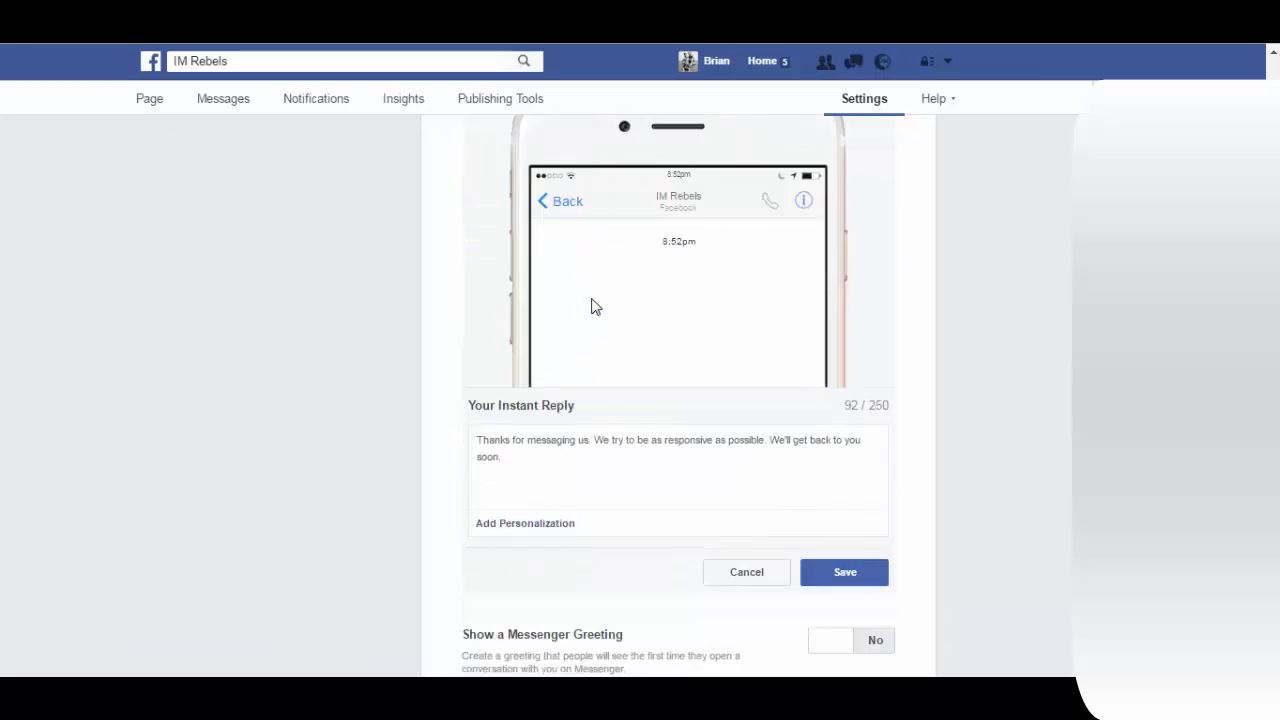
{"action": "left_click", "coordinate": [524, 377]}
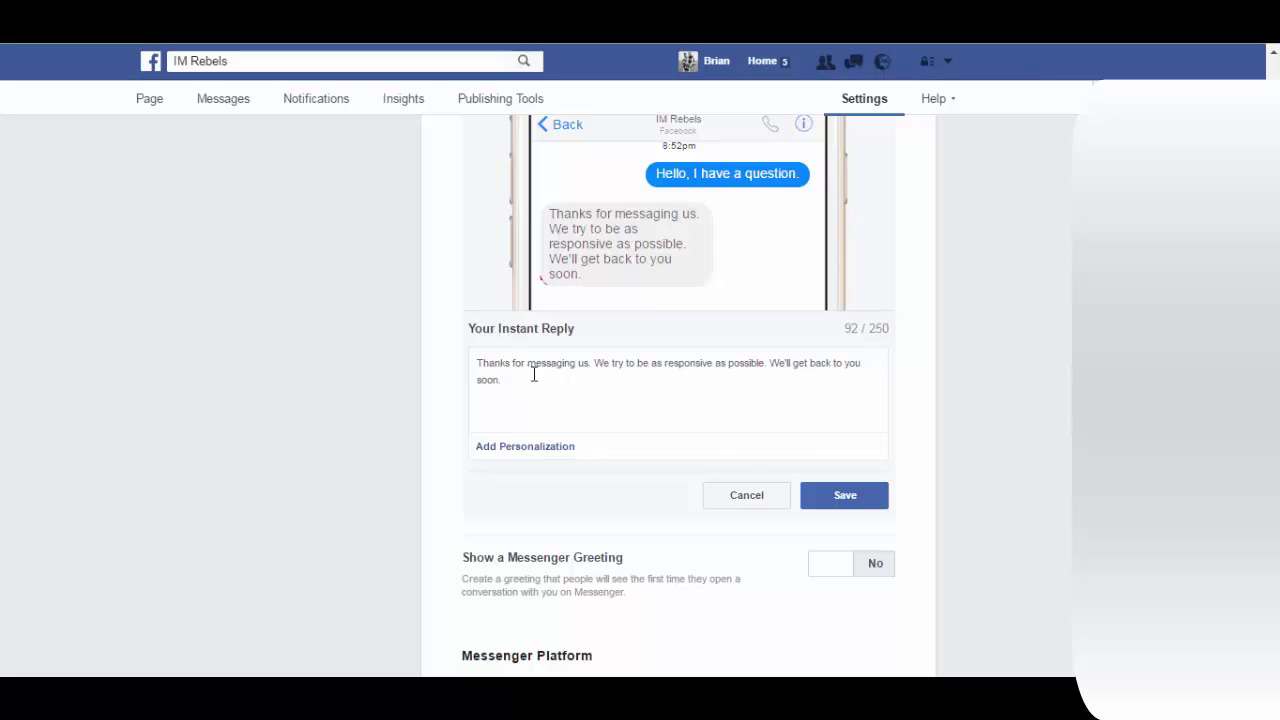
{"action": "scroll", "coordinate": [536, 360], "scroll_direction": "down", "scroll_amount": 1}
Step: Start the instant reply with 'Hi' followed by the person's first name tag
{"action": "left_click", "coordinate": [536, 356]}
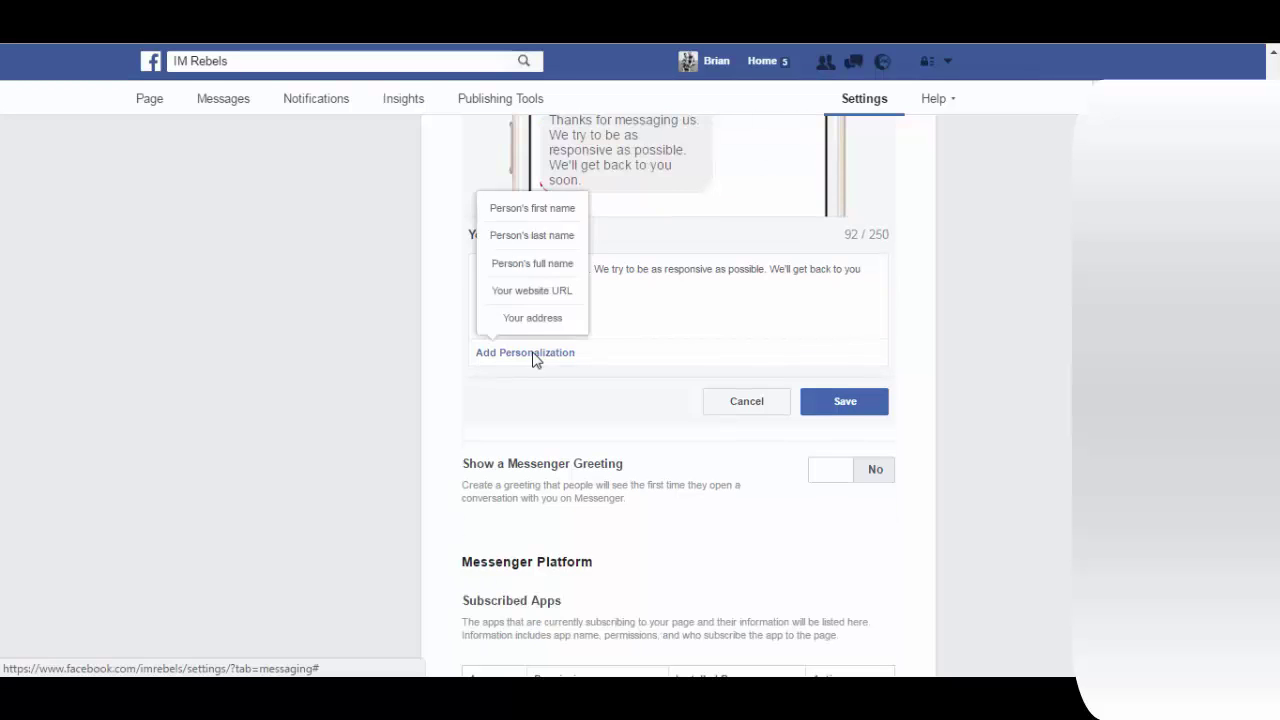
{"action": "left_click", "coordinate": [551, 212]}
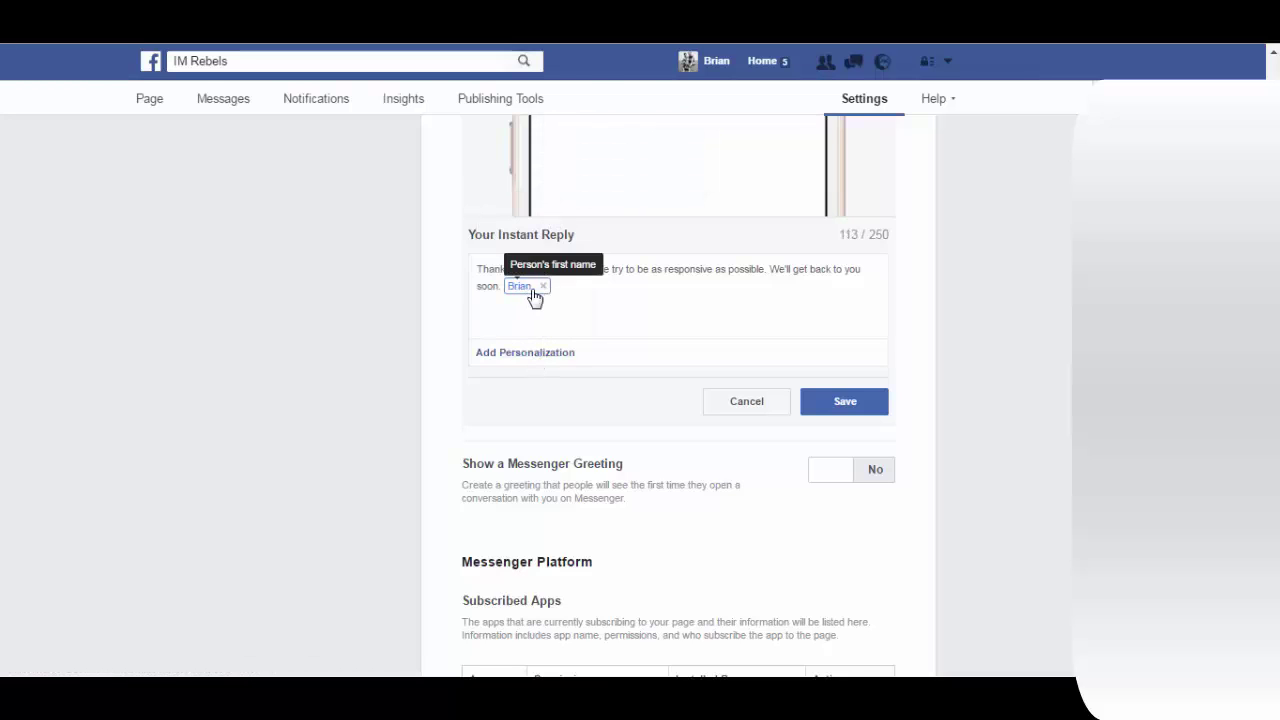
{"action": "left_click", "coordinate": [546, 288]}
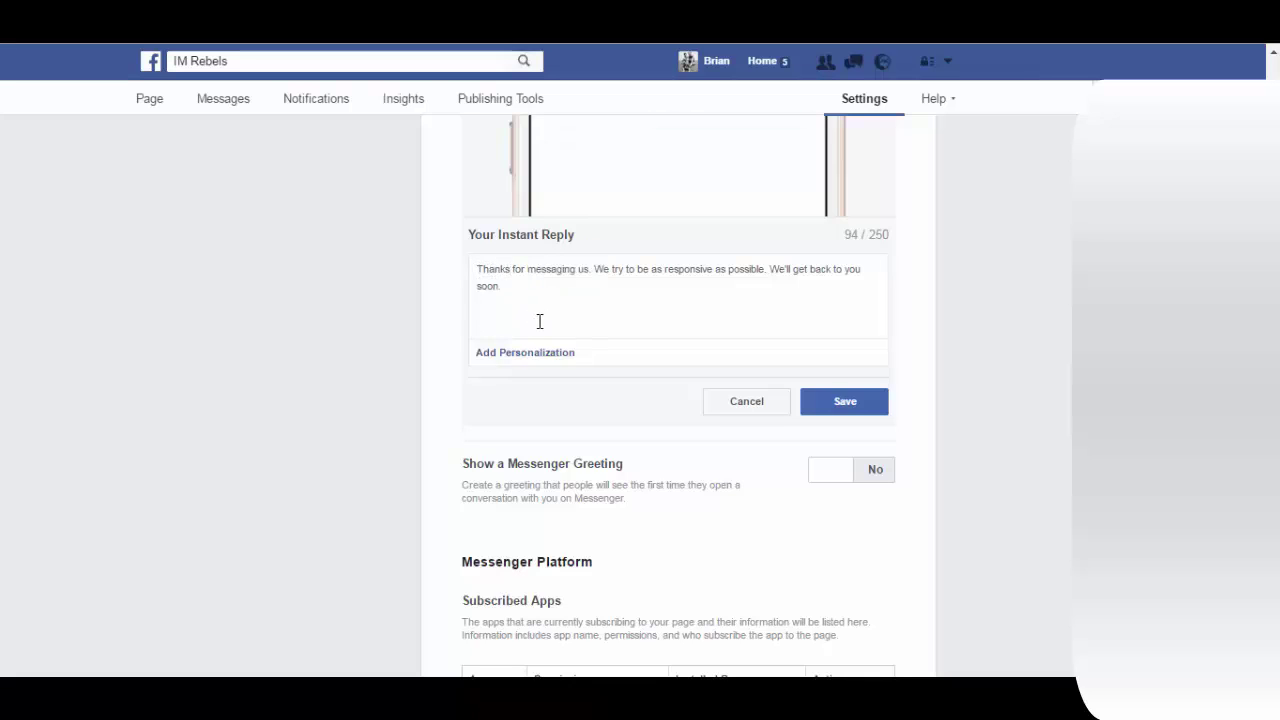
{"action": "key", "text": "BackSpace"}
{"action": "key", "text": "BackSpace"}
{"action": "key", "text": "BackSpace"}
{"action": "key", "text": "BackSpace"}
{"action": "key", "text": "BackSpace"}
{"action": "key", "text": "BackSpace"}
{"action": "type", "text": "Hi"}
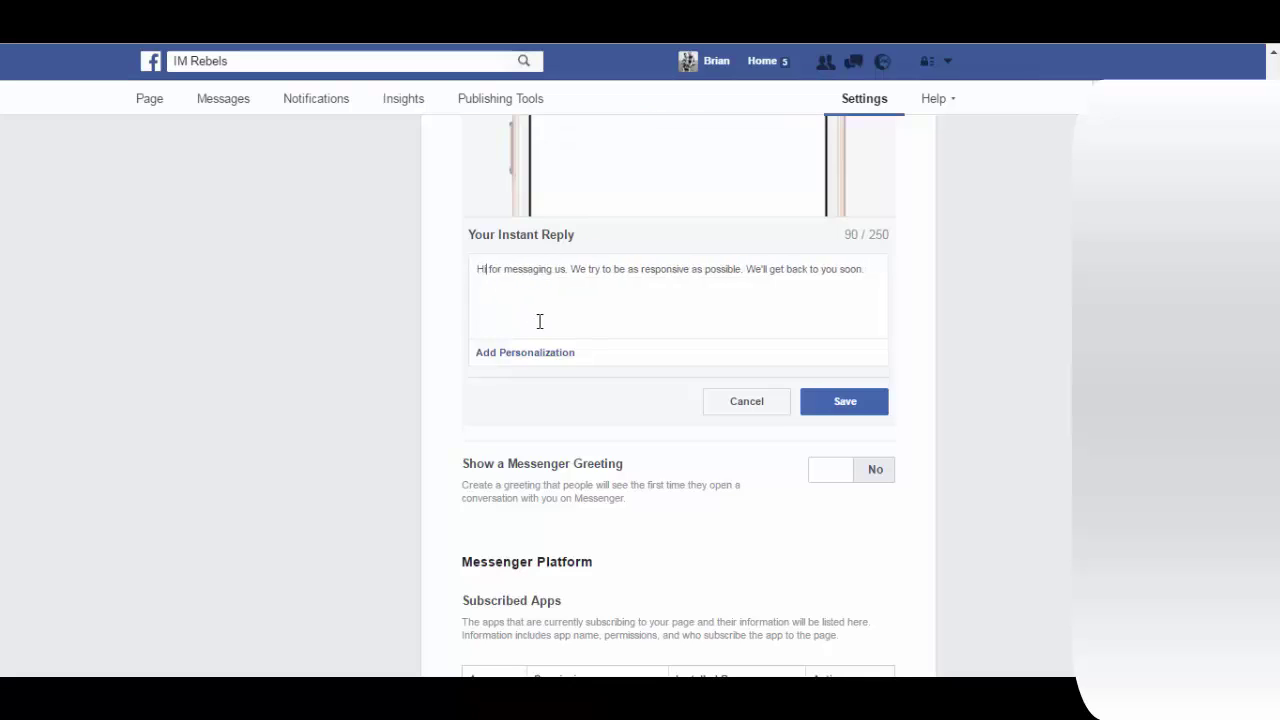
{"action": "left_click", "coordinate": [528, 354]}
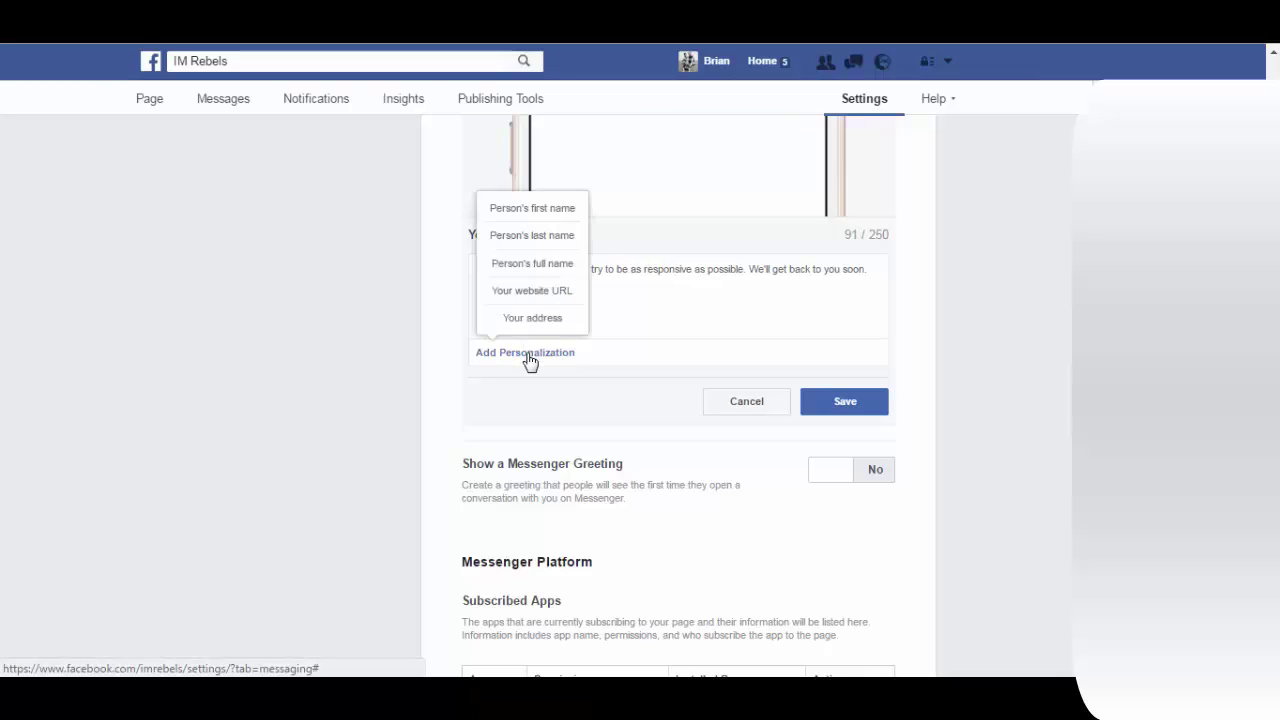
{"action": "left_click", "coordinate": [538, 210]}
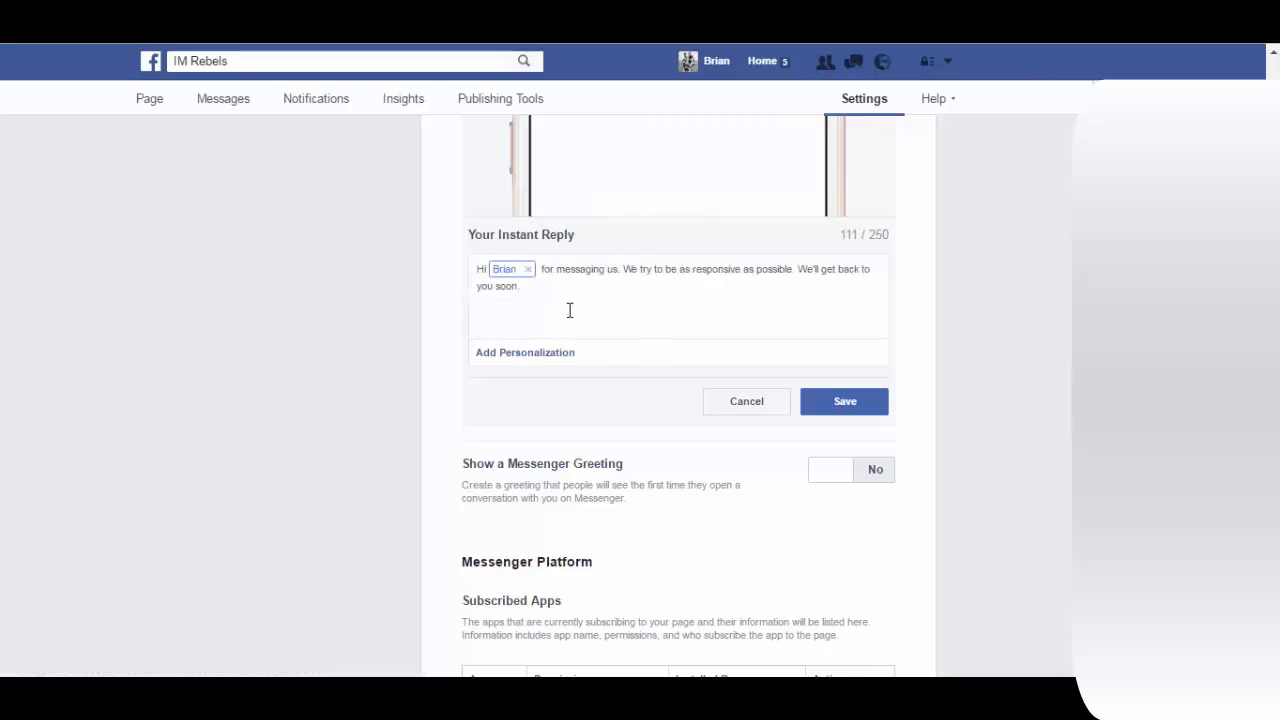
{"action": "type", "text": "Thanks"}
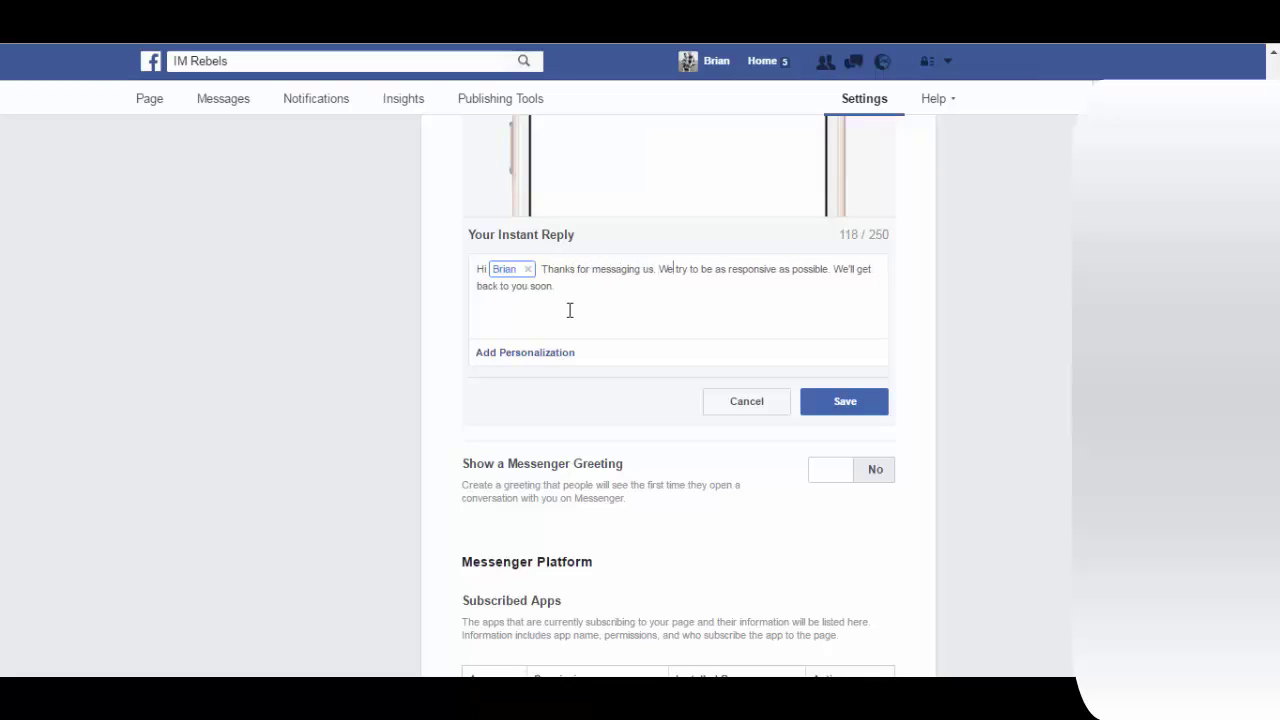
Step: End the reply with 'In the meantime please check out' plus the website URL tag
{"action": "left_click", "coordinate": [531, 358]}
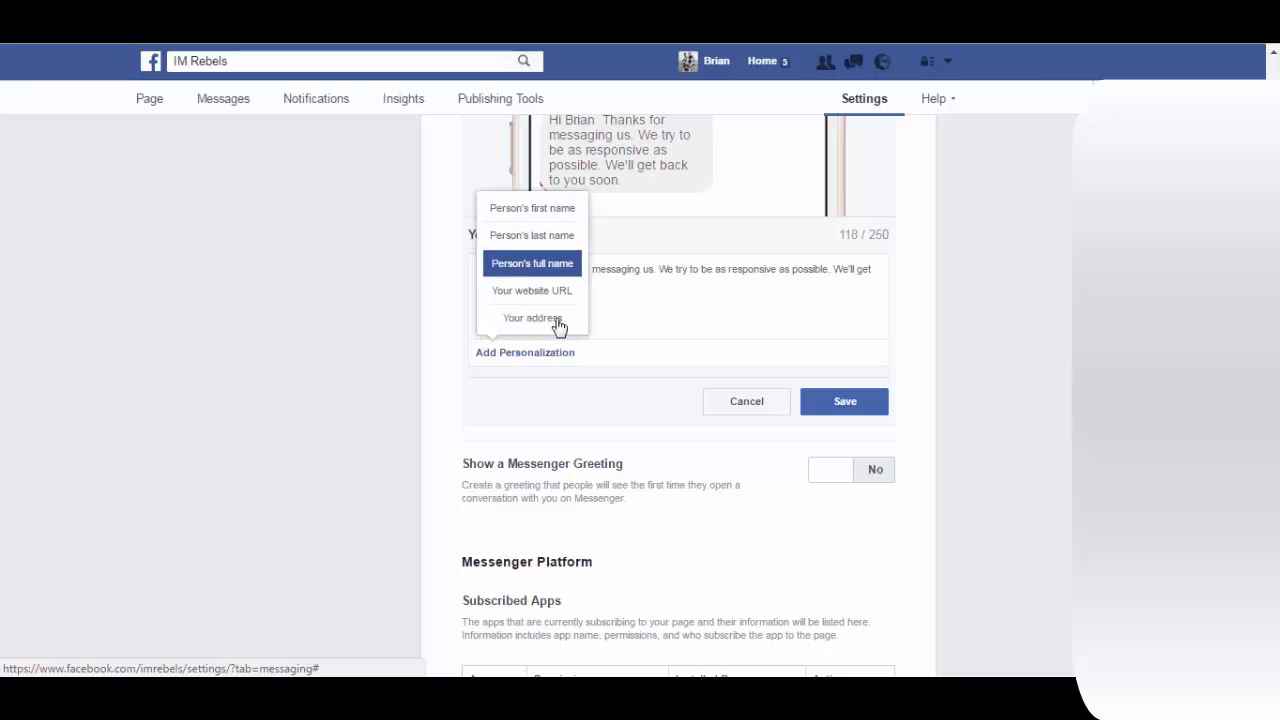
{"action": "left_click", "coordinate": [672, 303]}
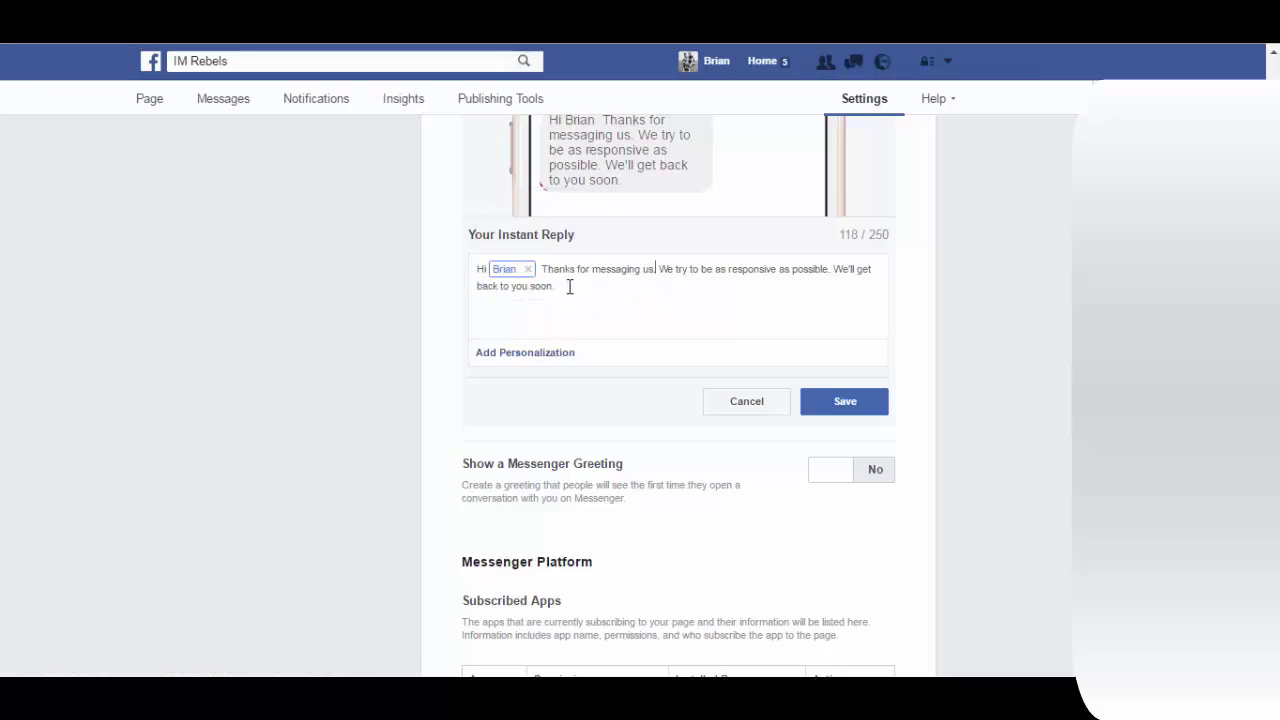
{"action": "type", "text": "In"}
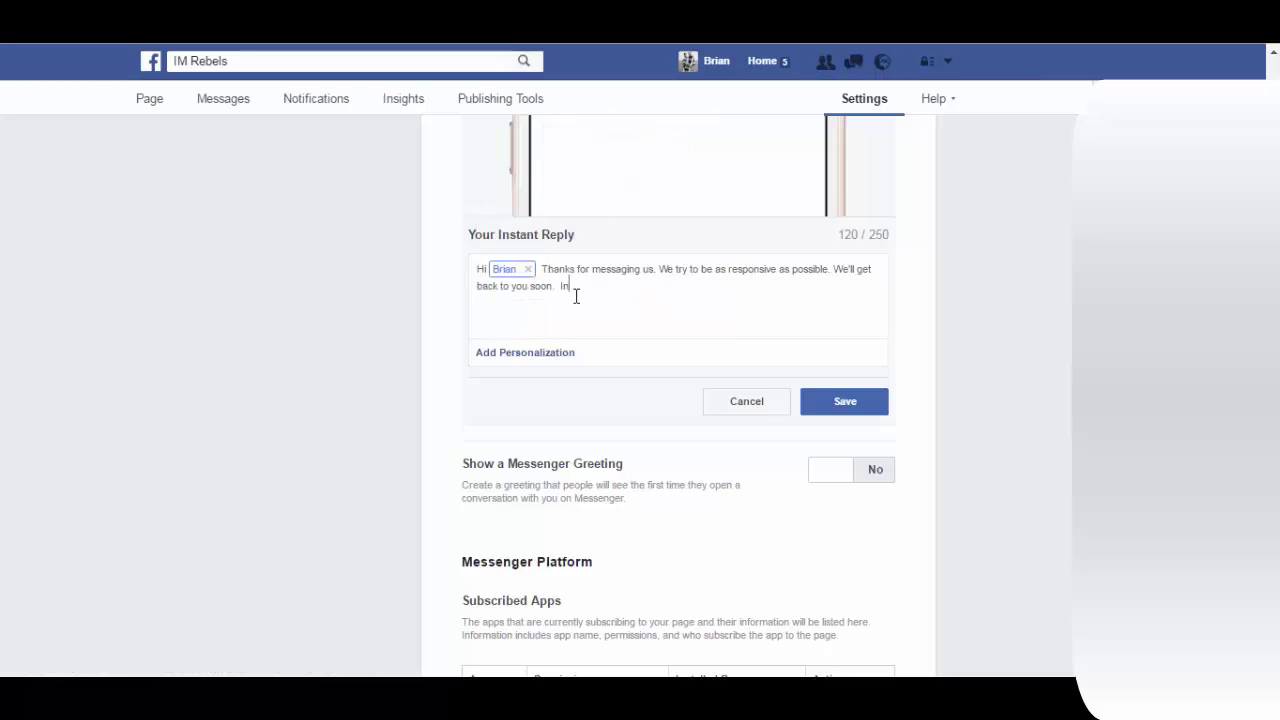
{"action": "type", "text": " the meantime please check out"}
{"action": "left_click", "coordinate": [524, 354]}
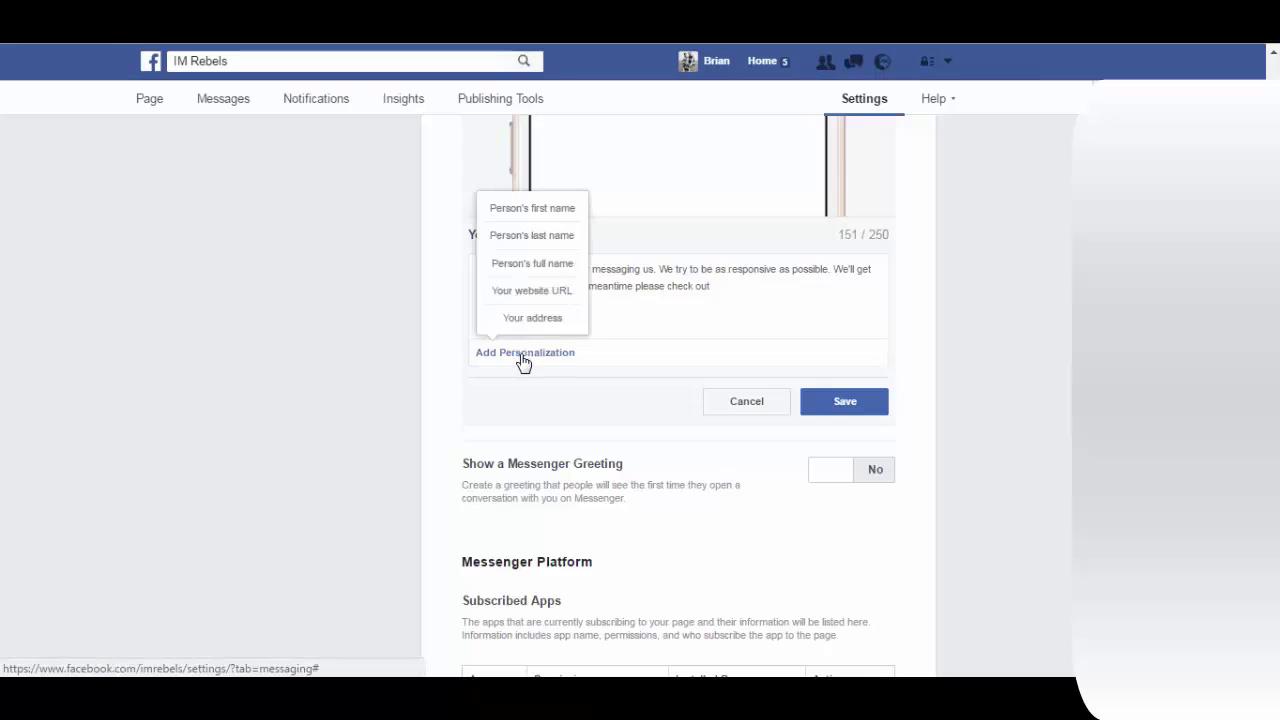
{"action": "left_click", "coordinate": [532, 296]}
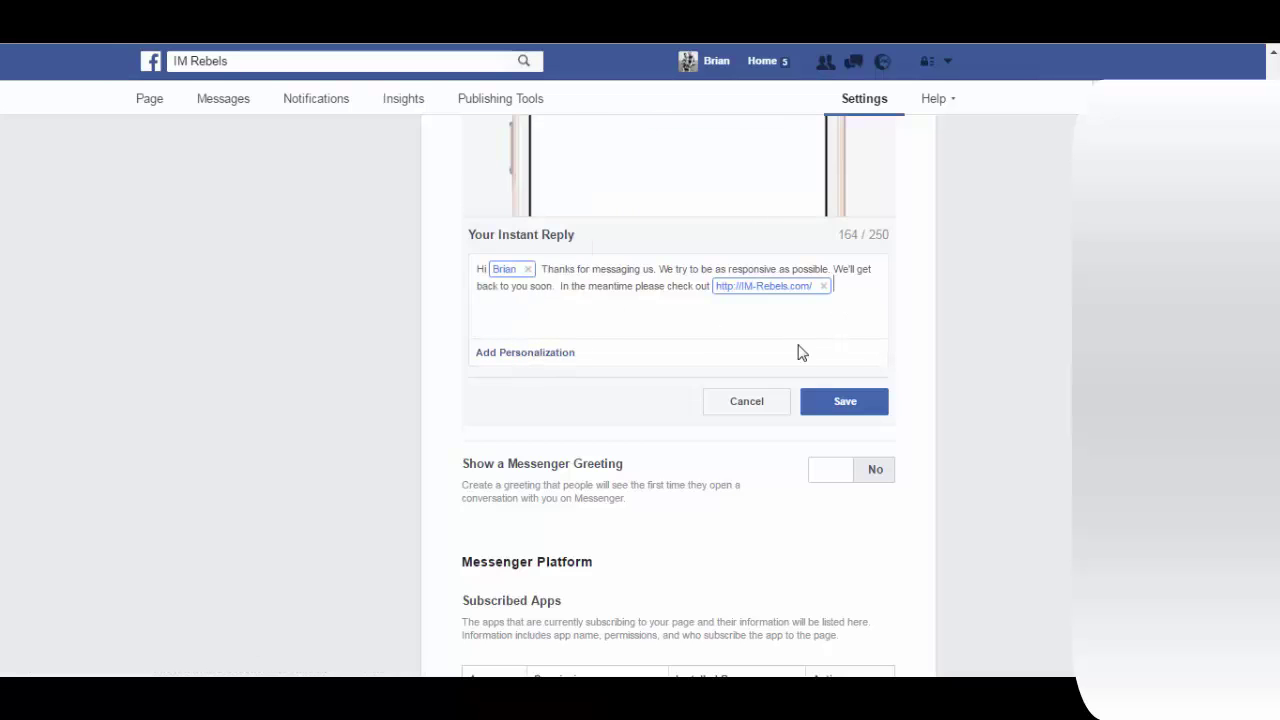
{"action": "scroll", "coordinate": [614, 330], "scroll_direction": "up", "scroll_amount": 2}
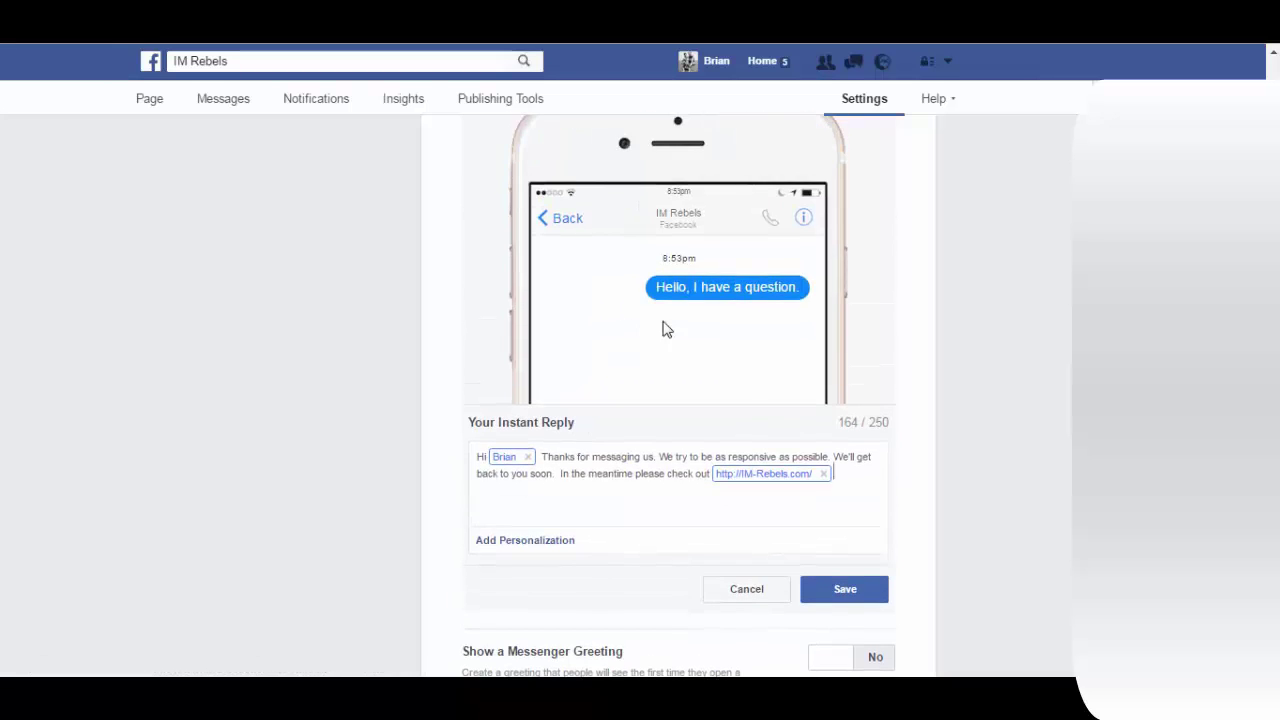
{"action": "scroll", "coordinate": [673, 335], "scroll_direction": "down", "scroll_amount": 1}
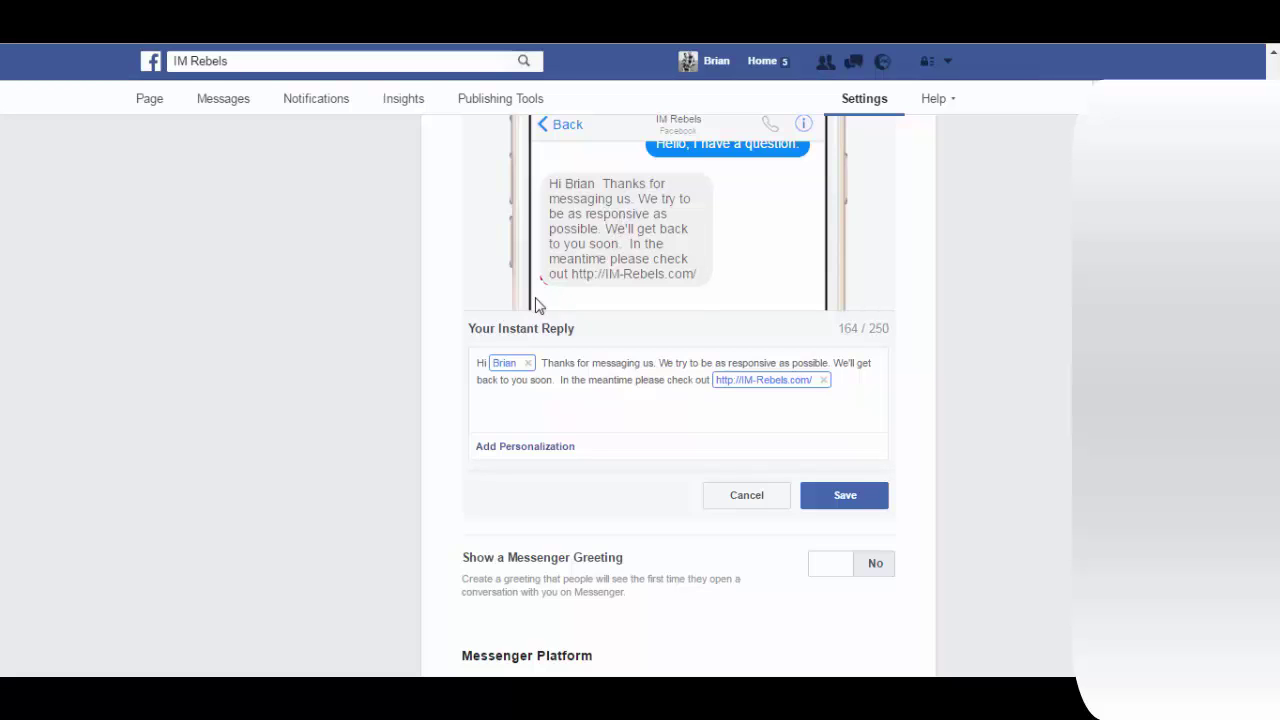
{"action": "scroll", "coordinate": [435, 368], "scroll_direction": "down", "scroll_amount": 1}
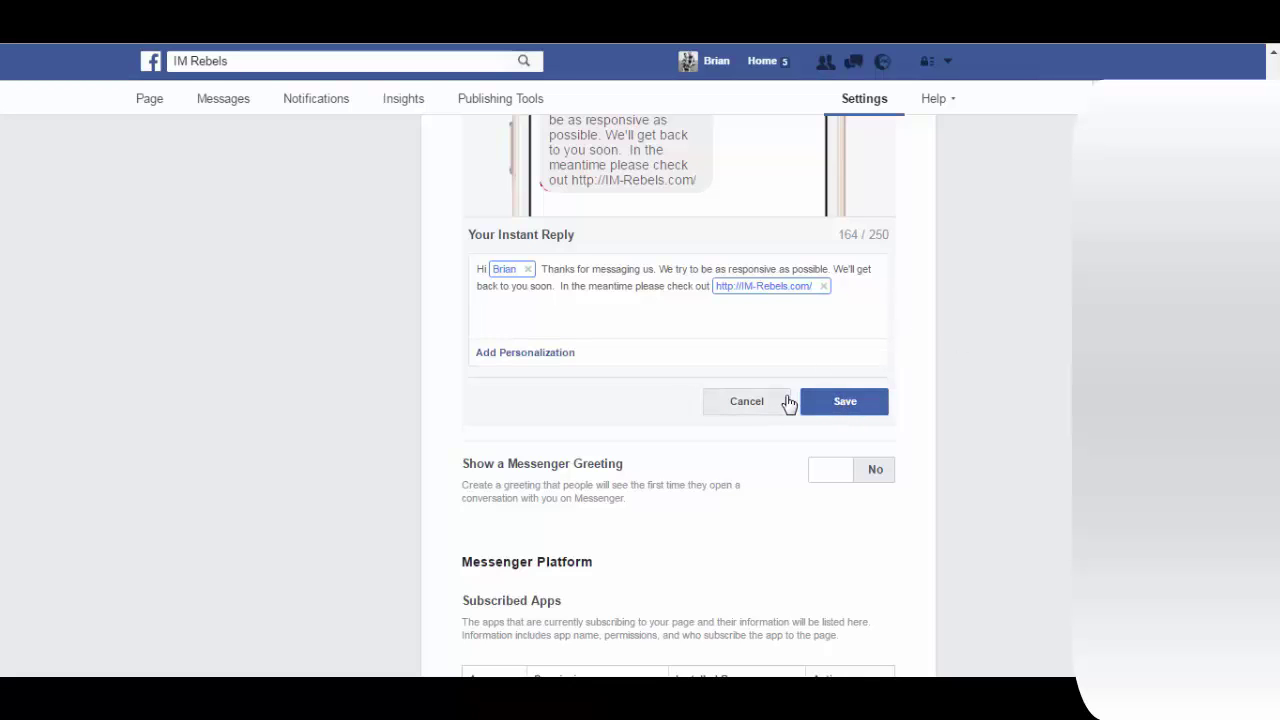
{"action": "scroll", "coordinate": [686, 369], "scroll_direction": "down", "scroll_amount": 1}
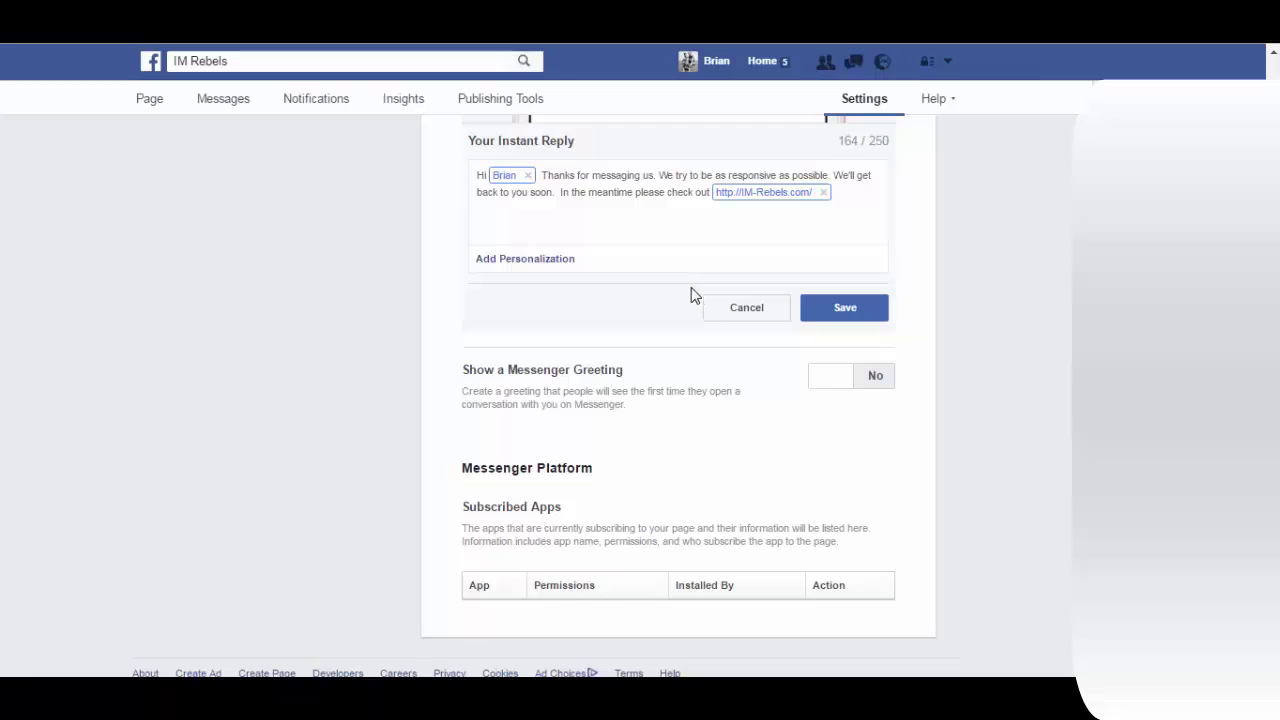
Step: Turn on Show a Messenger Greeting and review its default first-name greeting text
{"action": "left_click", "coordinate": [871, 391]}
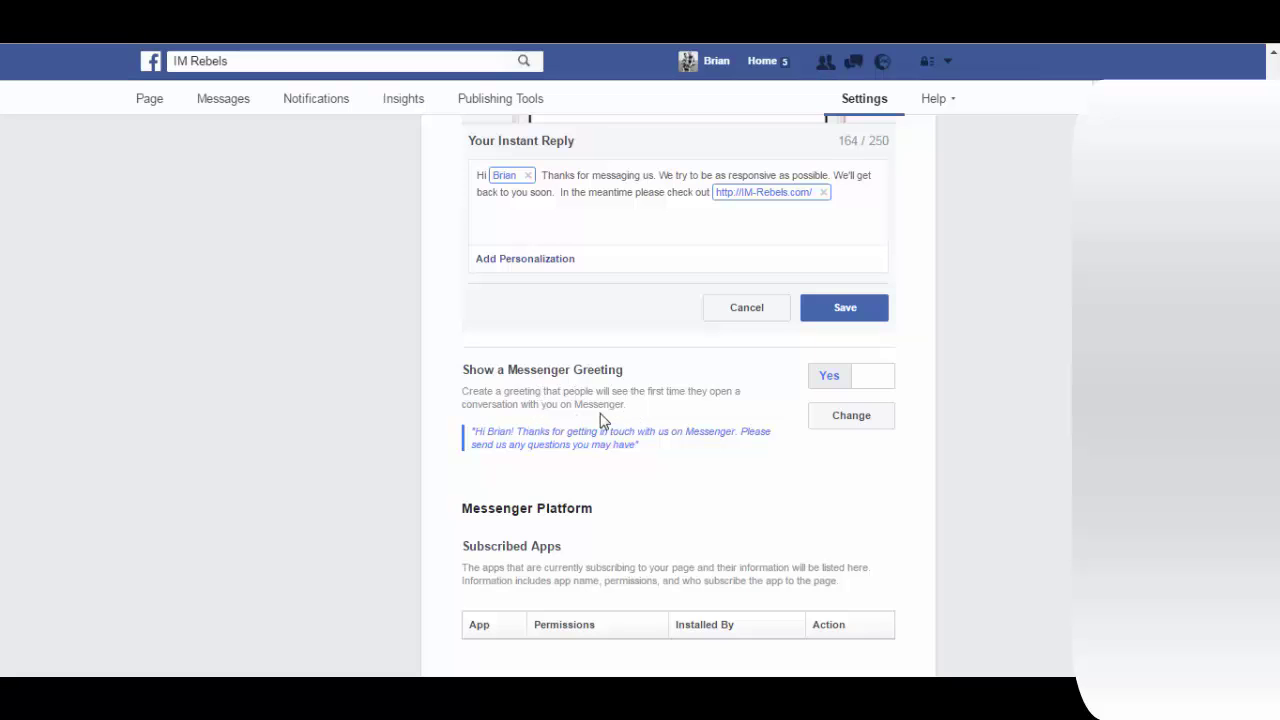
{"action": "left_click", "coordinate": [841, 421]}
{"action": "scroll", "coordinate": [638, 432], "scroll_direction": "down", "scroll_amount": 4}
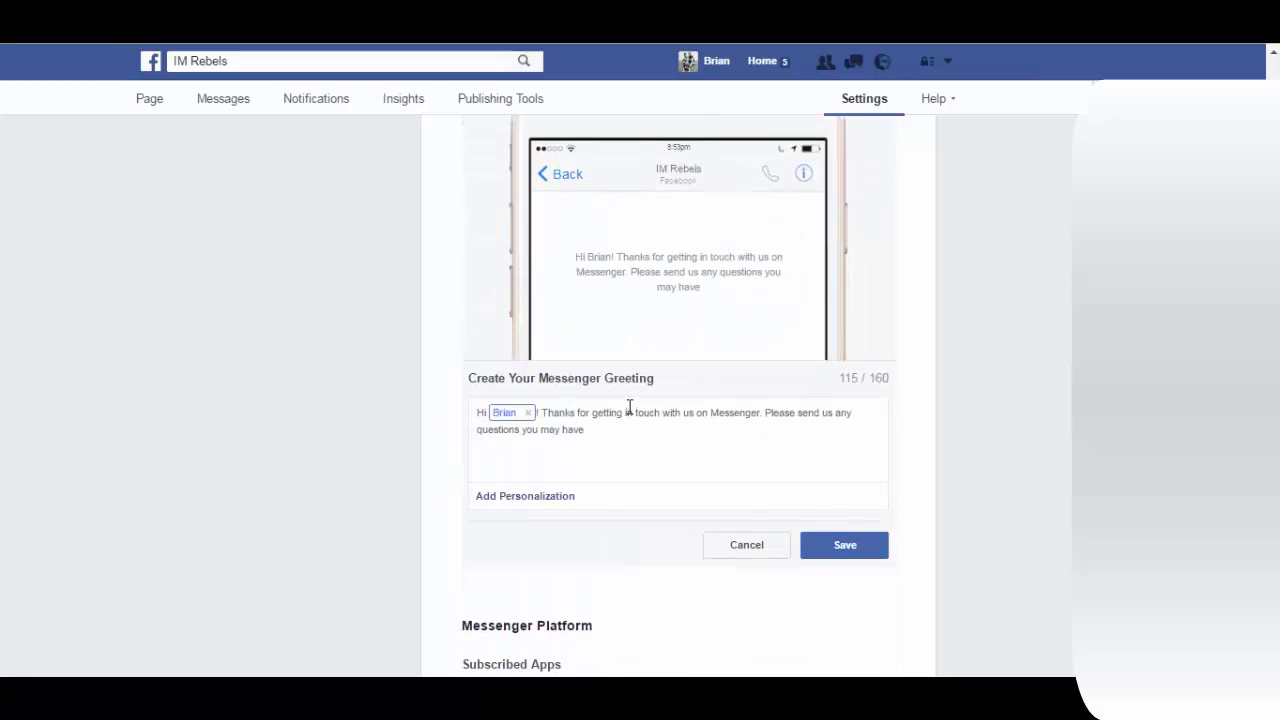
{"action": "scroll", "coordinate": [629, 423], "scroll_direction": "down", "scroll_amount": 1}
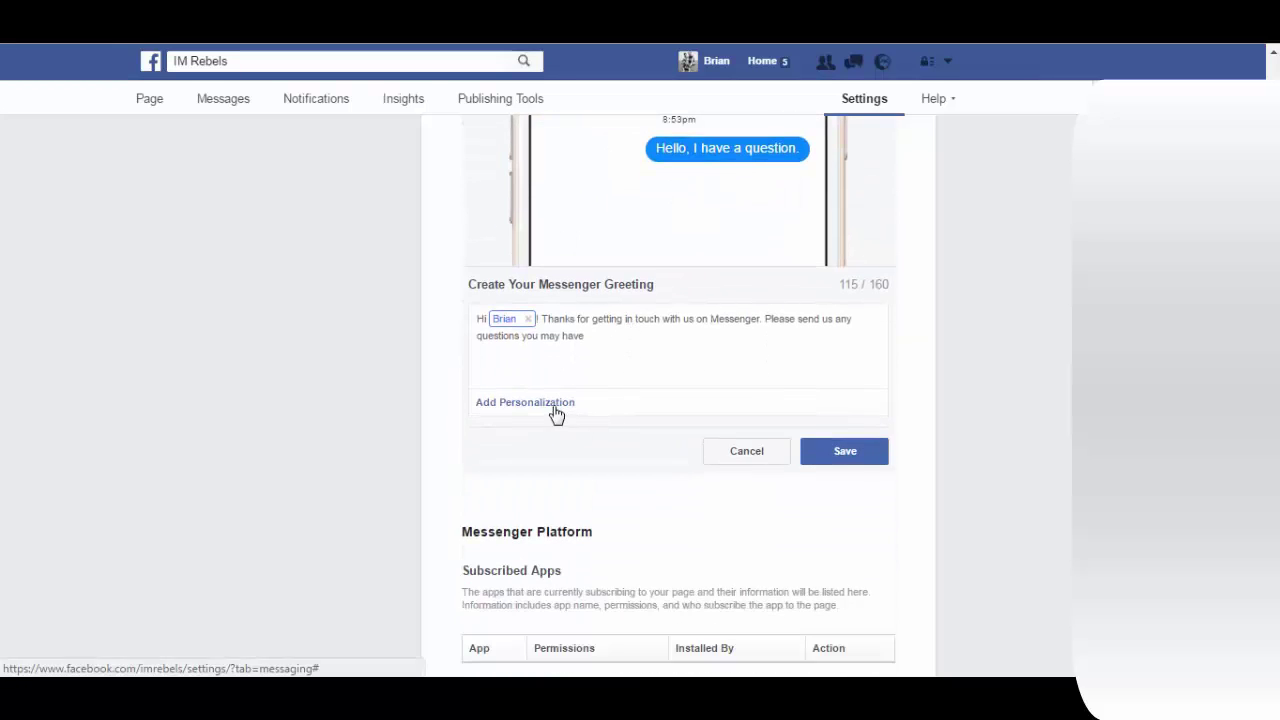
{"action": "scroll", "coordinate": [560, 414], "scroll_direction": "down", "scroll_amount": 3}
{"action": "scroll", "coordinate": [537, 290], "scroll_direction": "up", "scroll_amount": 6}
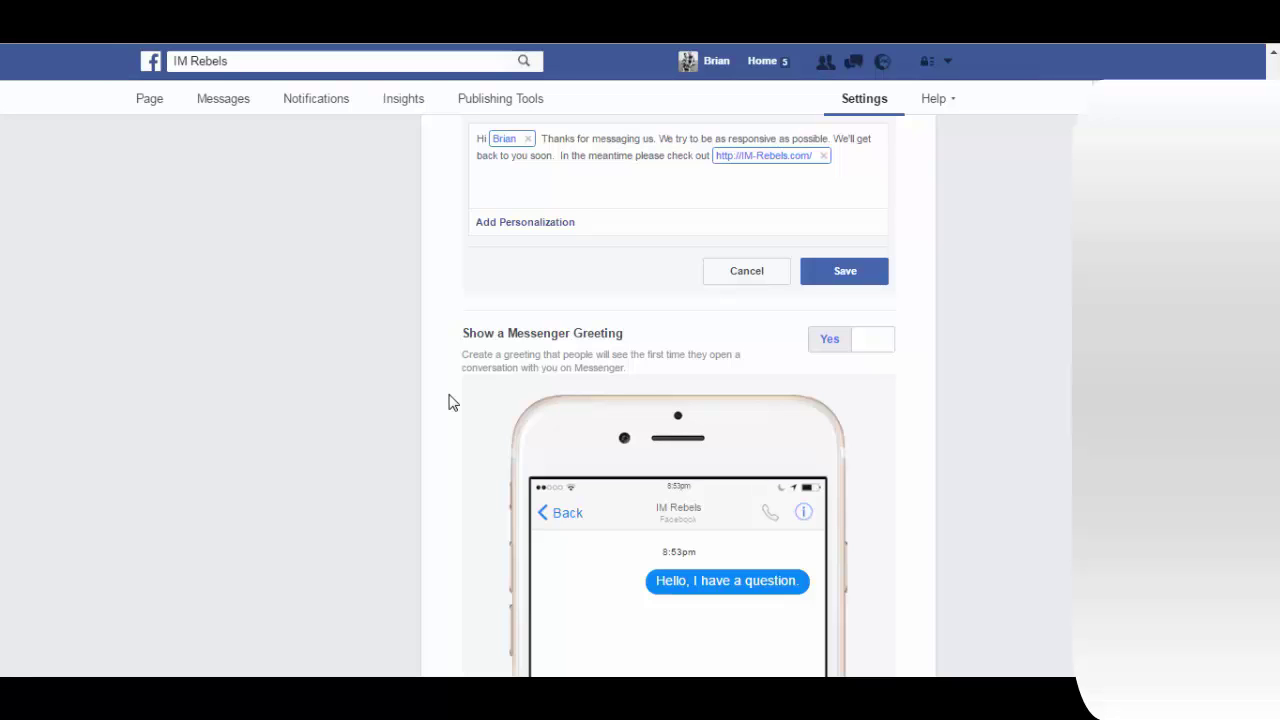
{"action": "scroll", "coordinate": [381, 402], "scroll_direction": "up", "scroll_amount": 8}
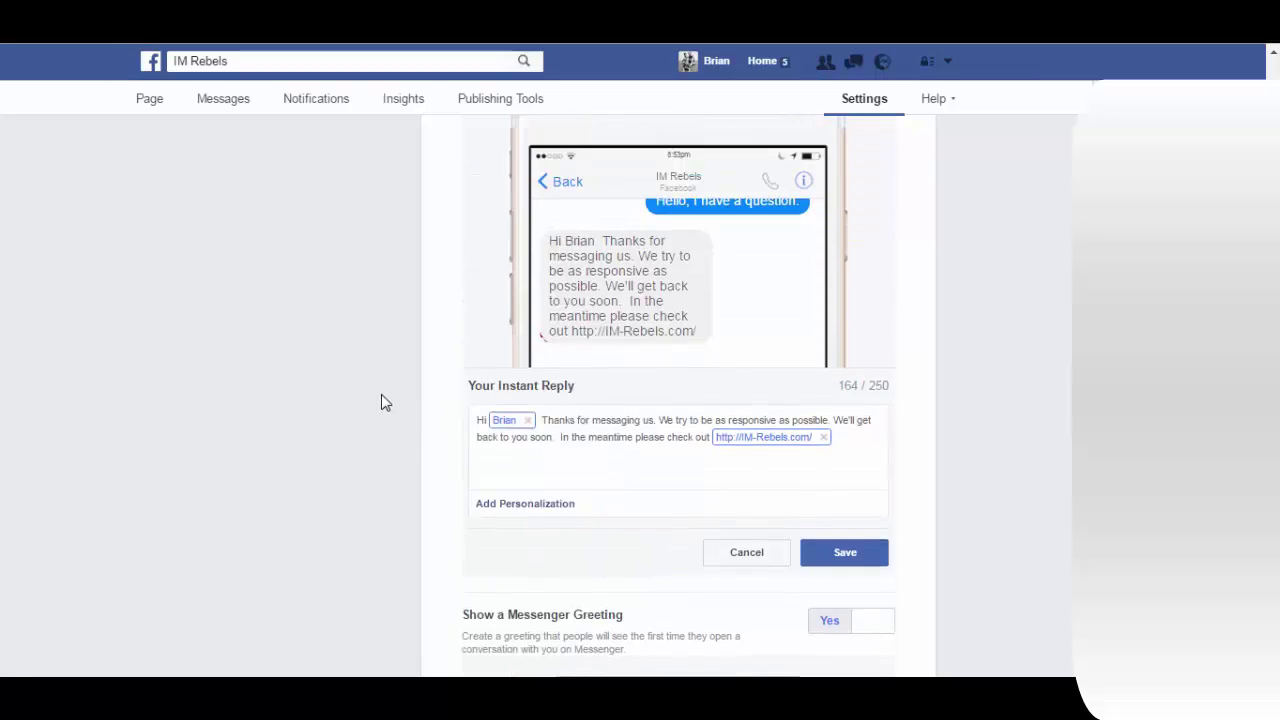
{"action": "scroll", "coordinate": [466, 417], "scroll_direction": "up", "scroll_amount": 3}
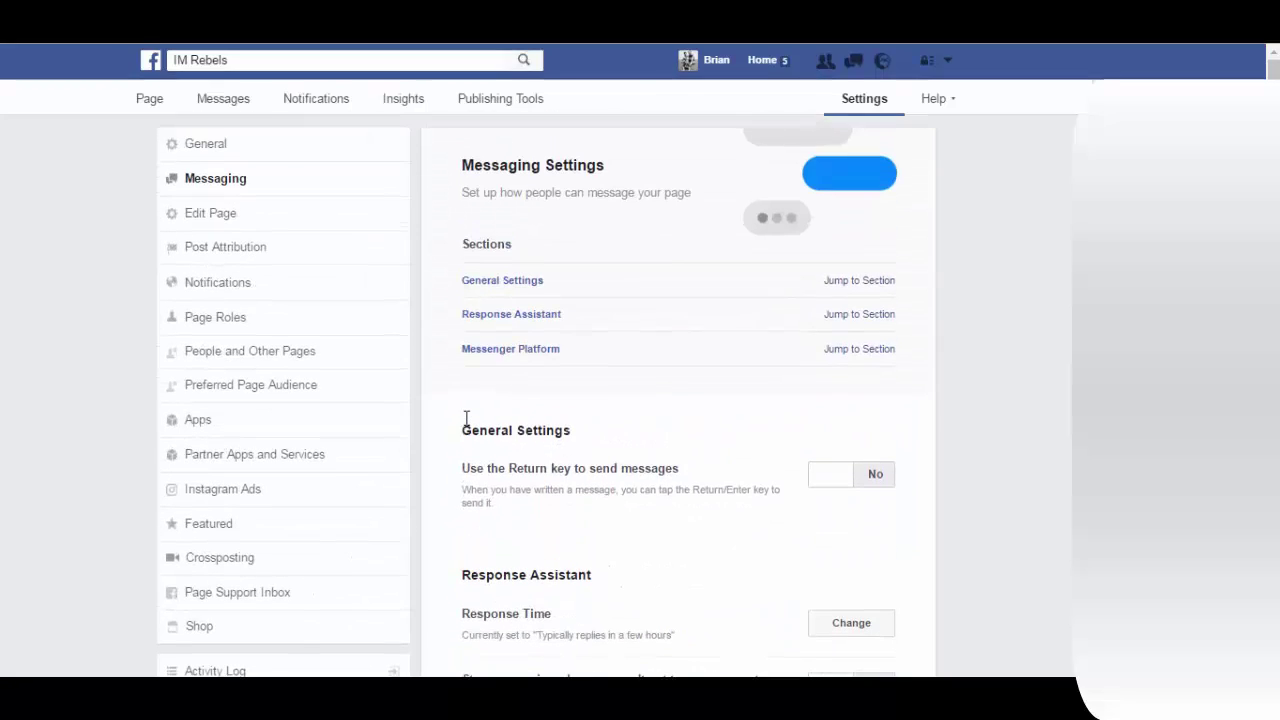